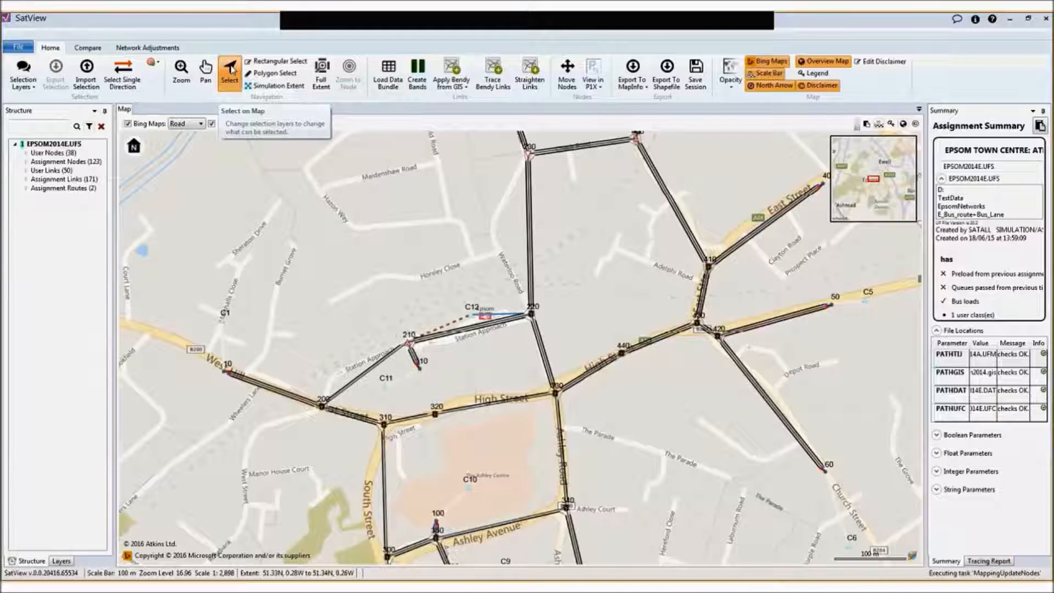
Step: Select the user link between nodes 220 and 230 and move the map to each of its end nodes
click(530, 230)
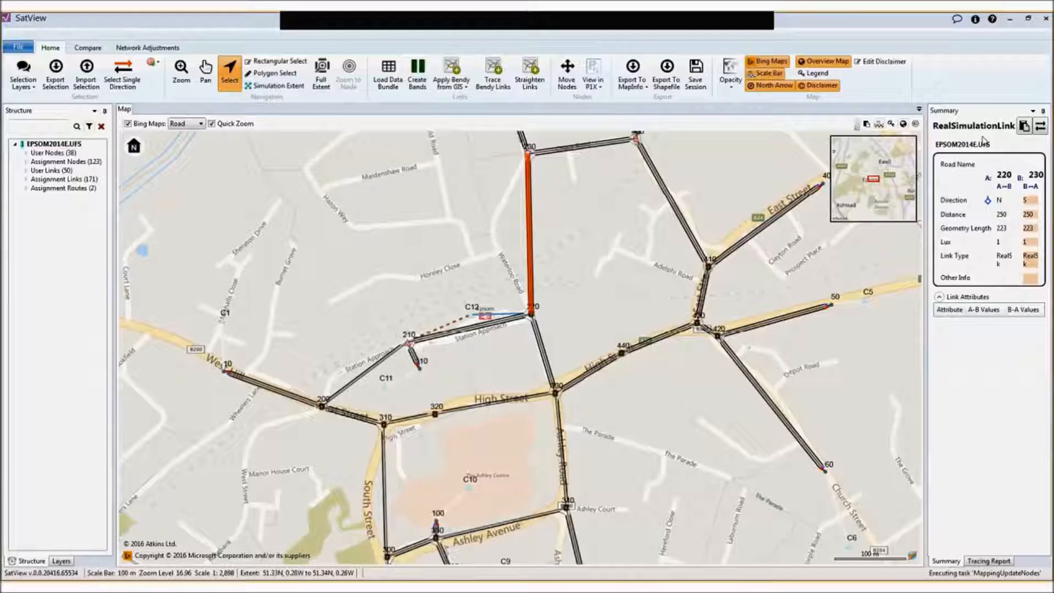
click(1001, 175)
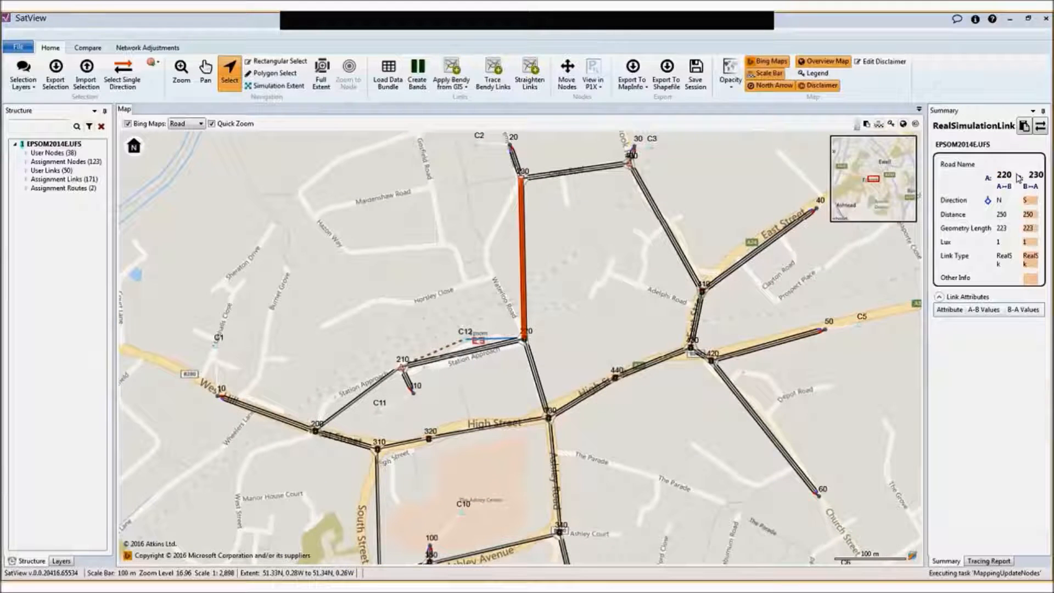
click(1034, 175)
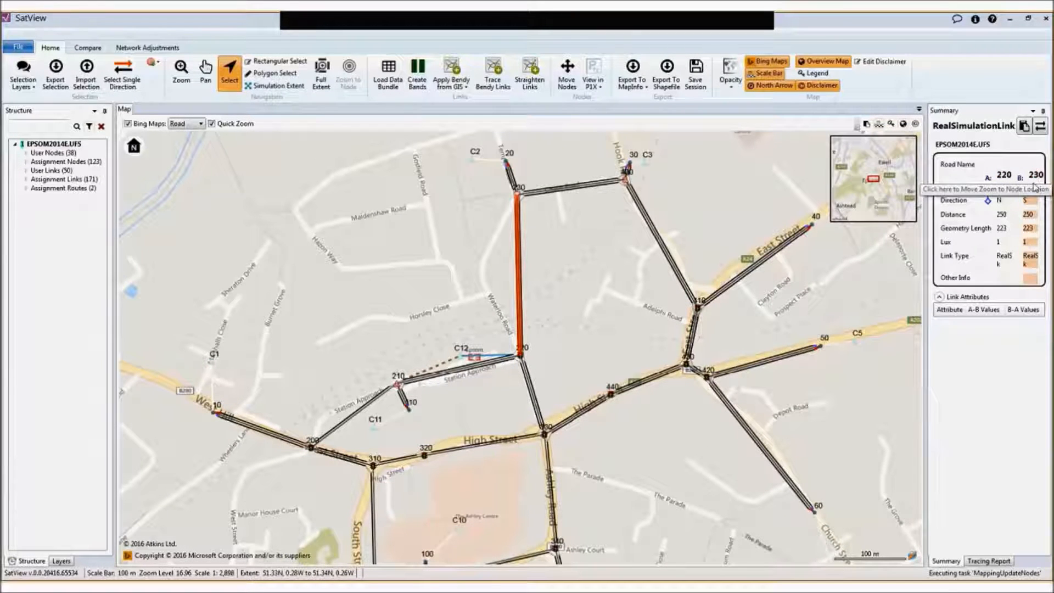
click(1034, 175)
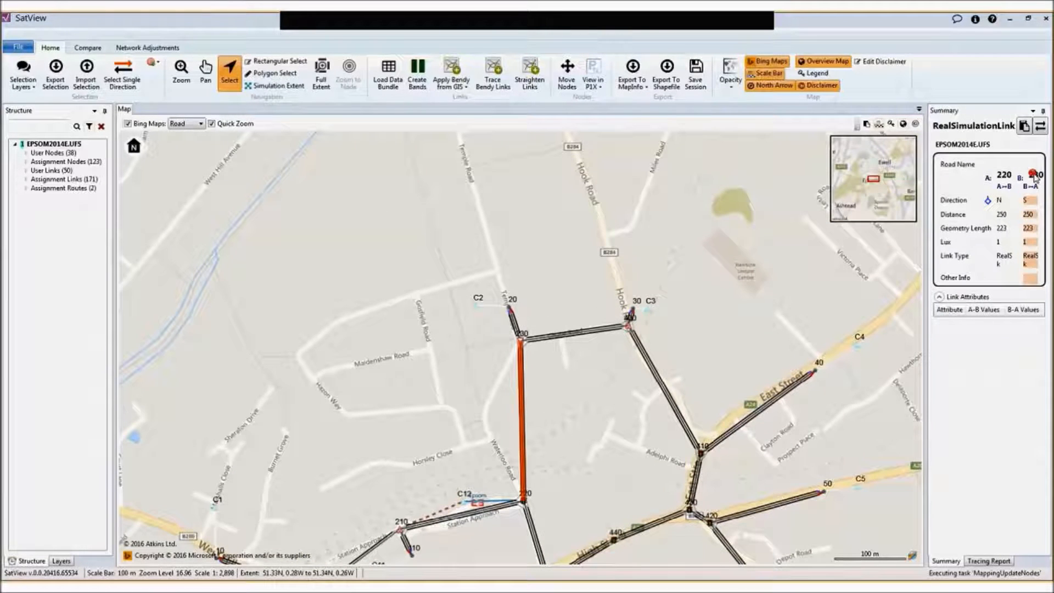
click(1001, 175)
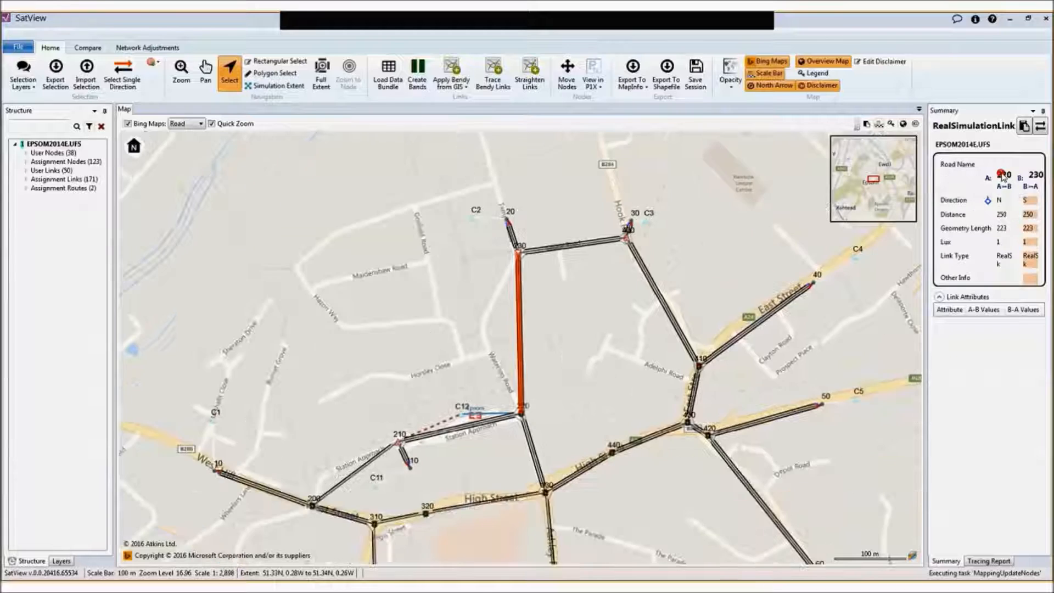
click(1032, 176)
Step: Select both directional assignment links between nodes 220 and 230 together, just south of node 230
scroll(529, 360, up, 3)
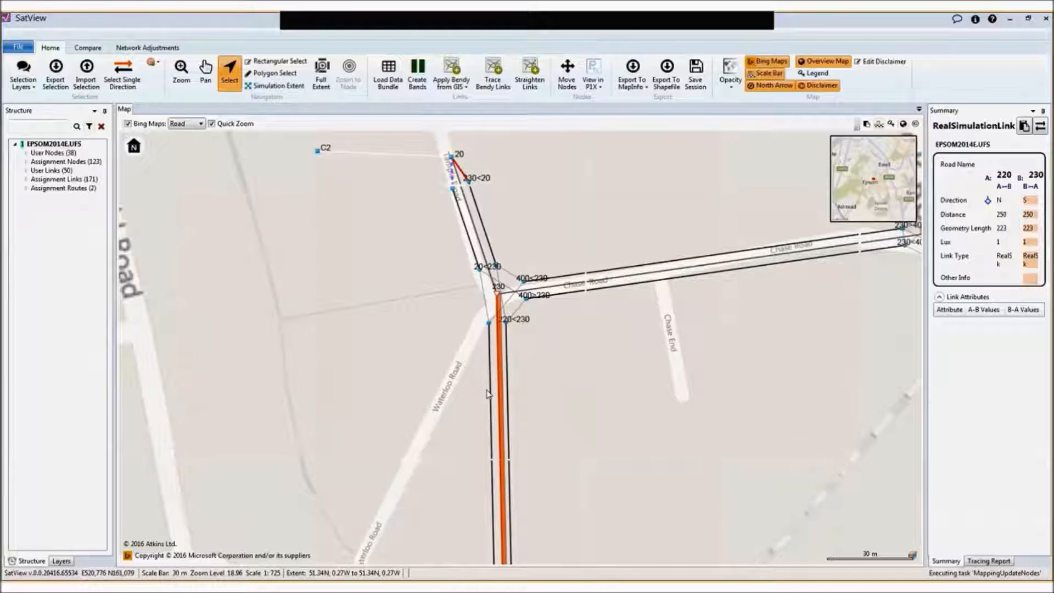
click(492, 413)
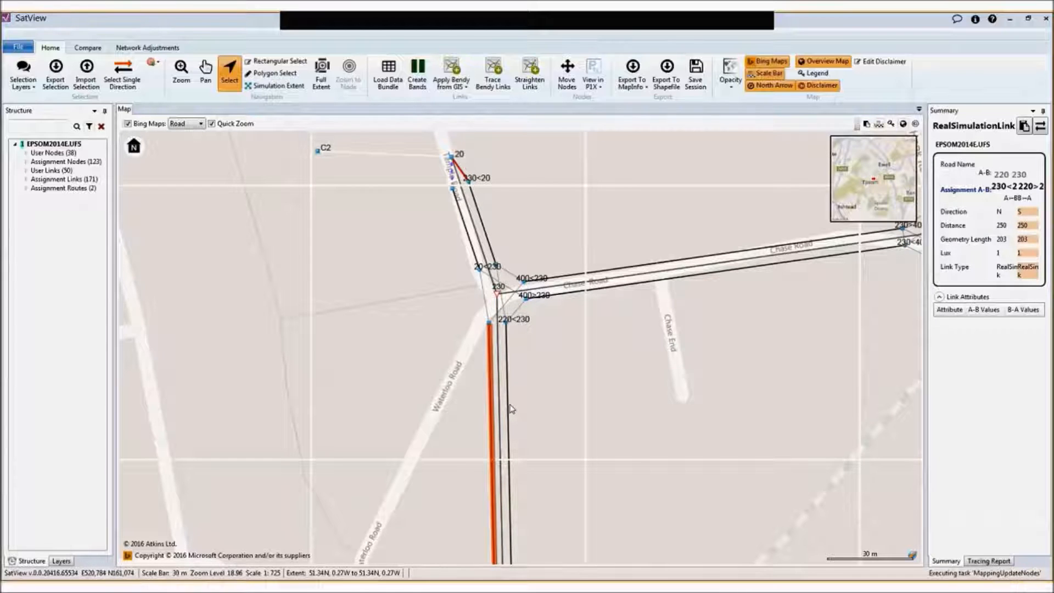
click(508, 405)
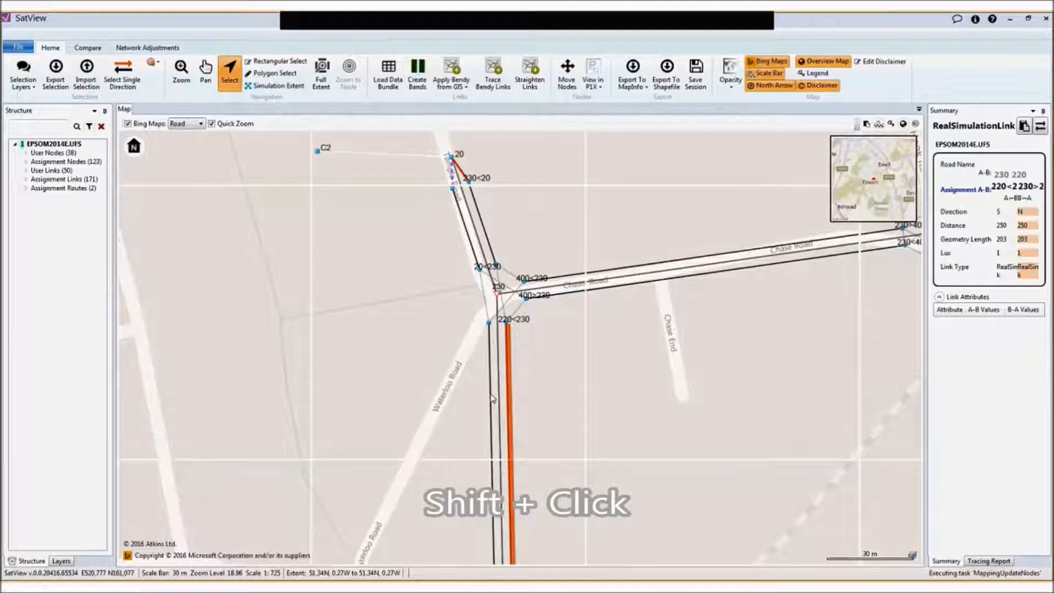
shift+click(489, 398)
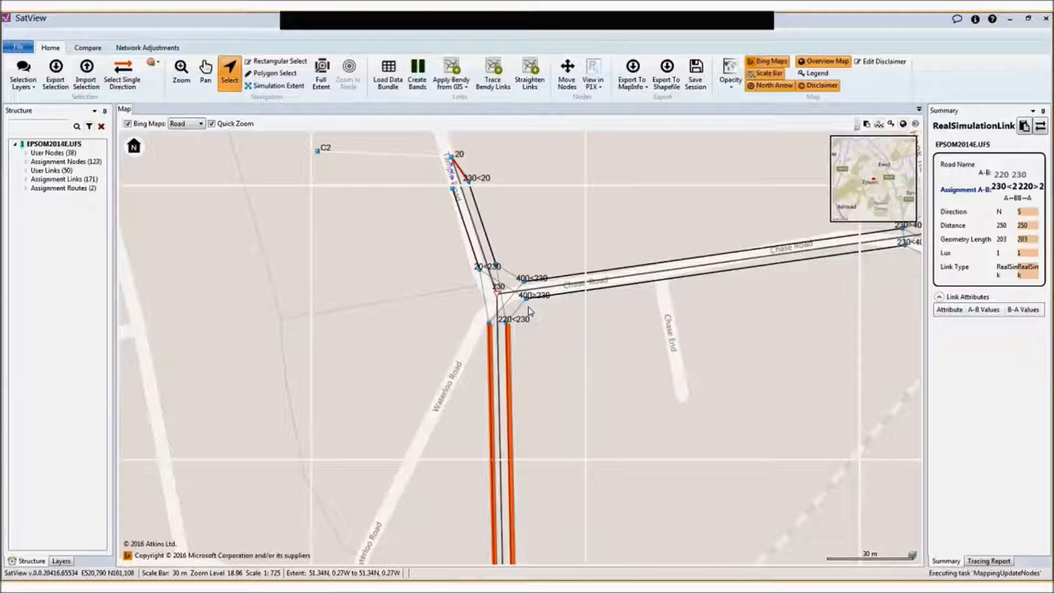
Step: Select the westbound 400–230 assignment link along Chase Road and switch the selection between it and its opposite link
click(576, 297)
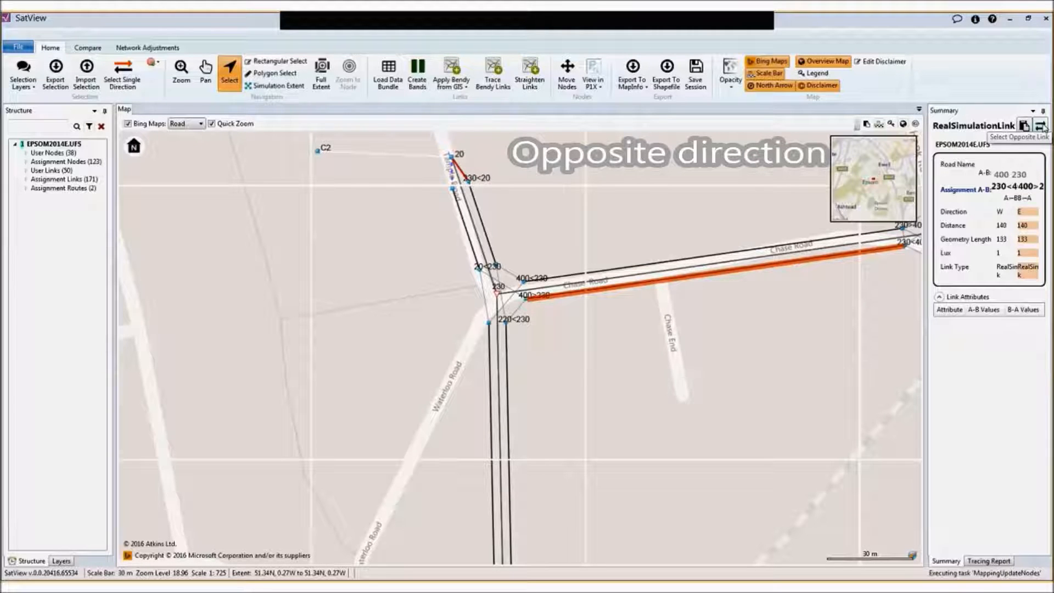
click(1041, 126)
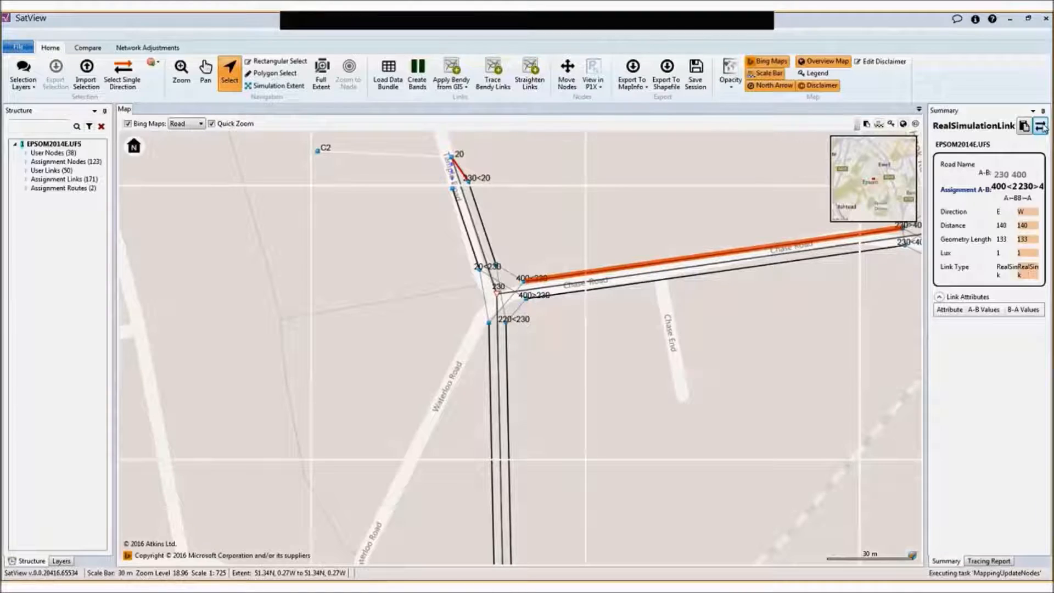
click(1041, 126)
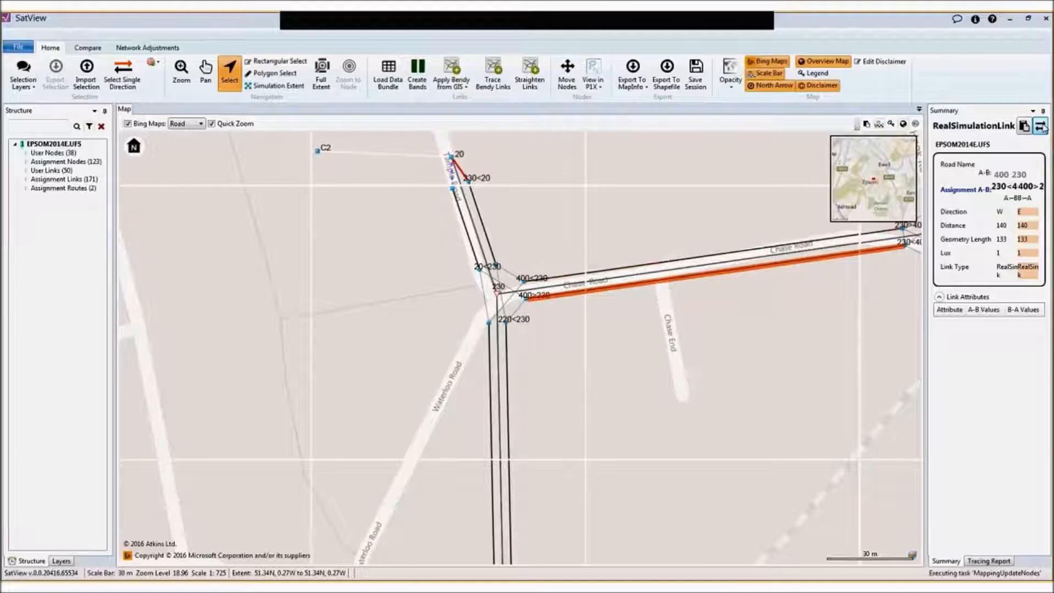
click(1041, 126)
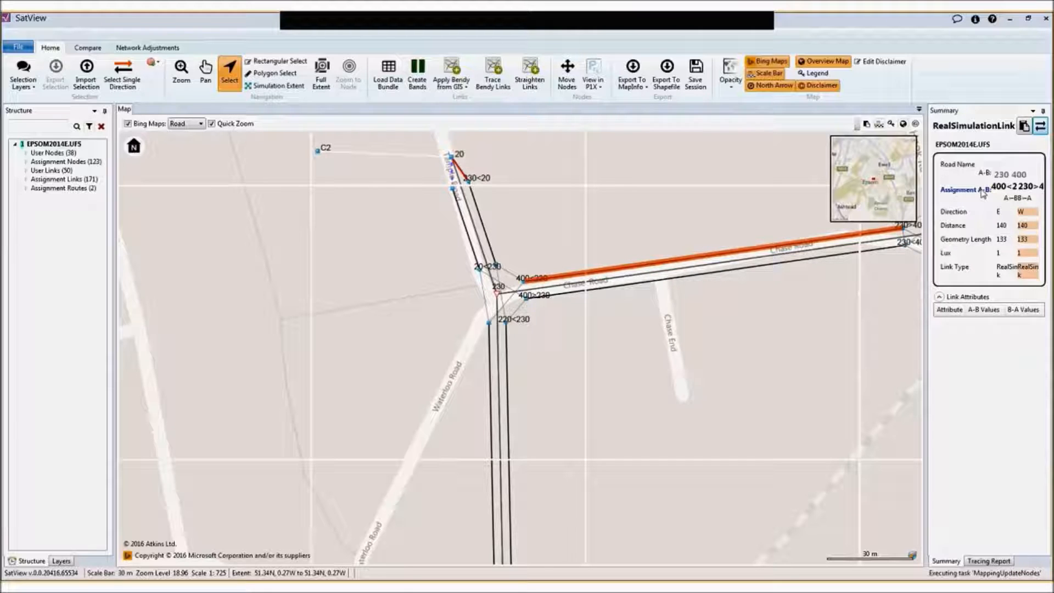
Step: Inspect node 230, the 220–230–400 turn, and the user links from node 230 to nodes 400, 220 and 20
click(827, 253)
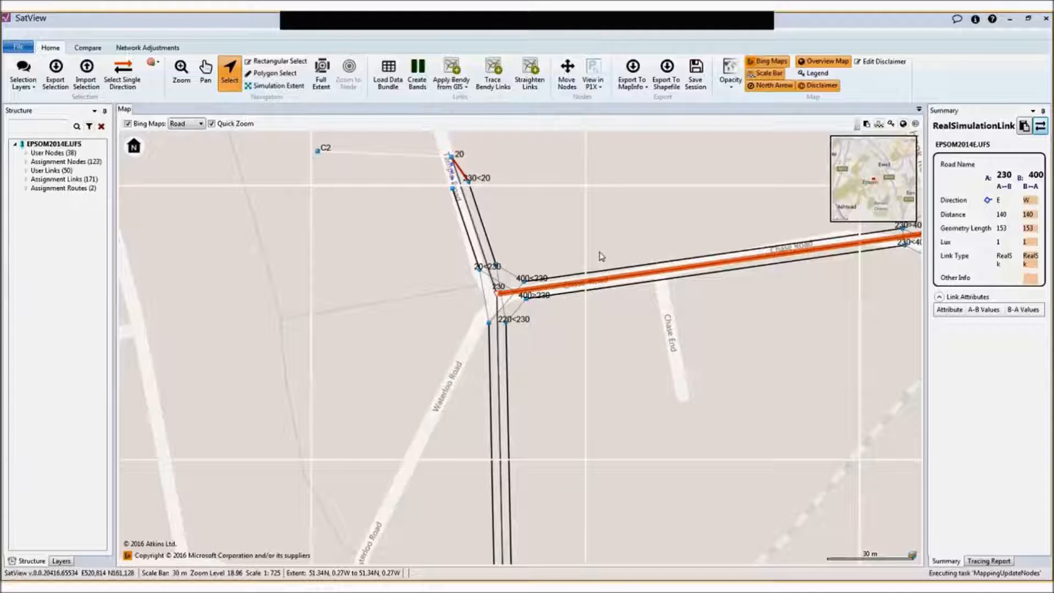
click(498, 296)
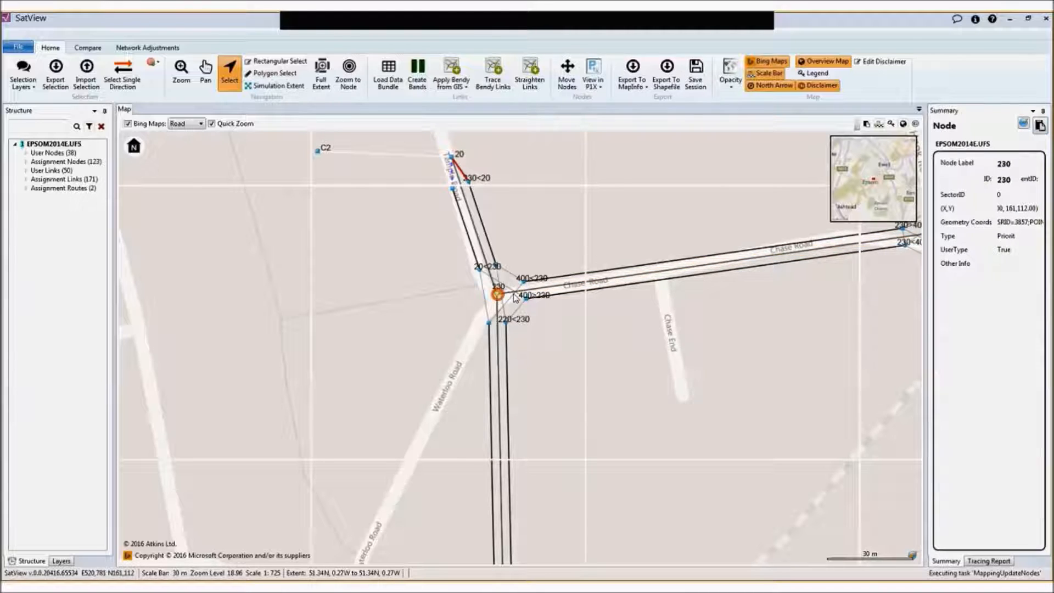
click(561, 289)
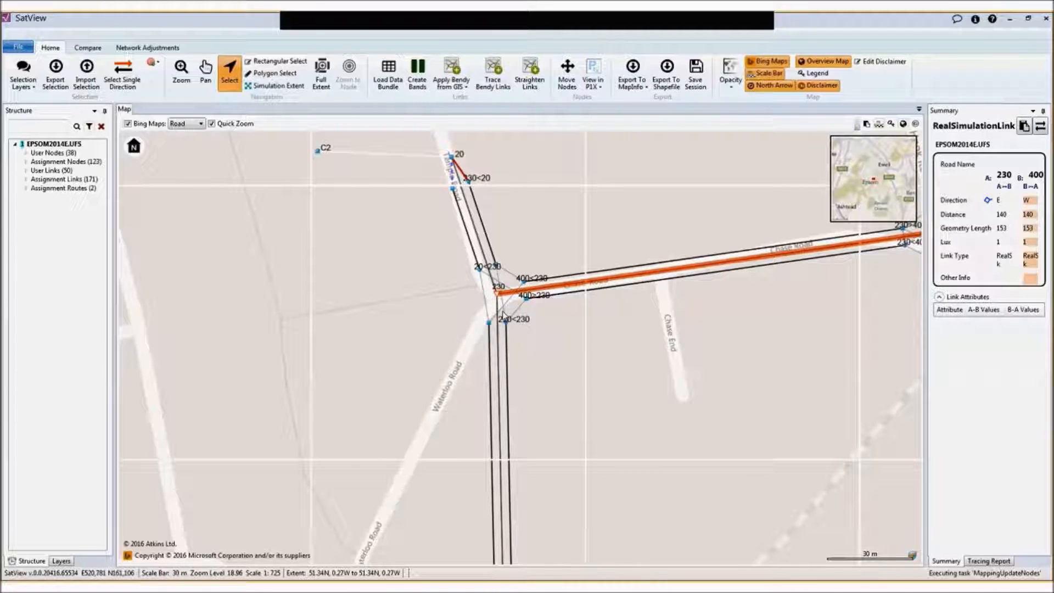
click(496, 301)
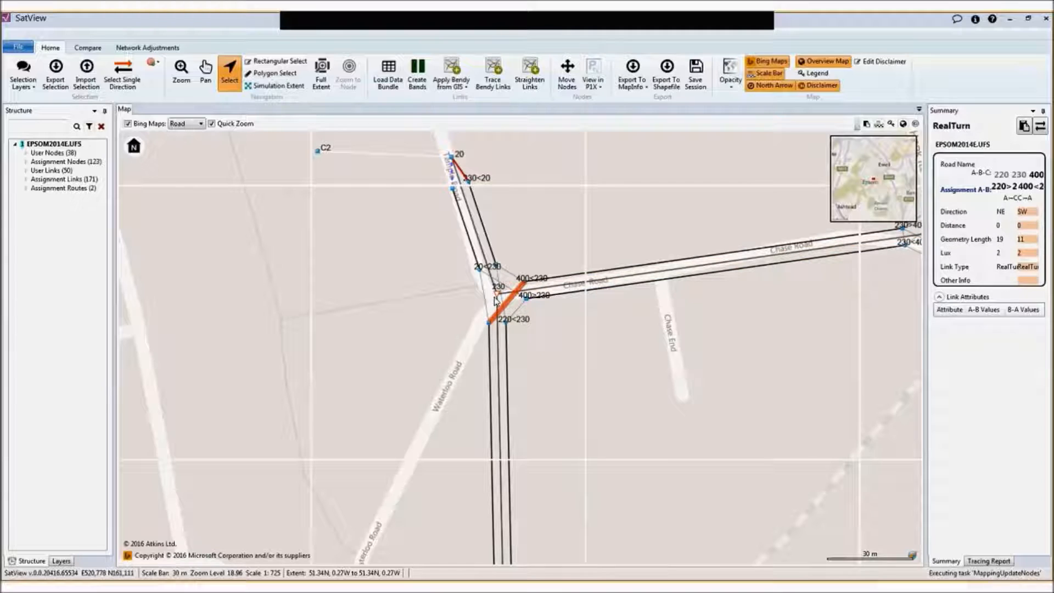
click(500, 349)
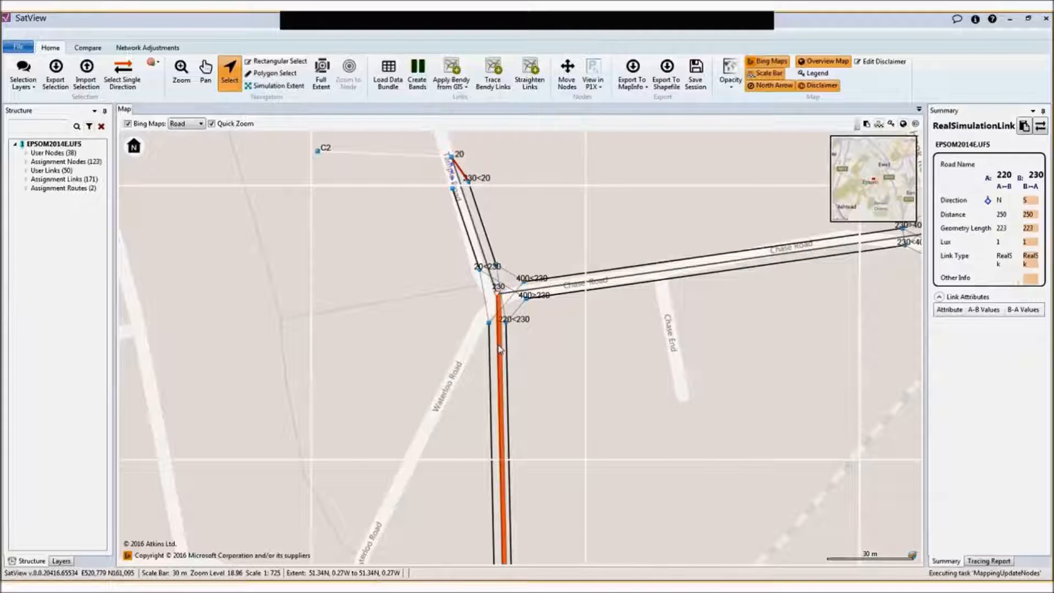
click(480, 241)
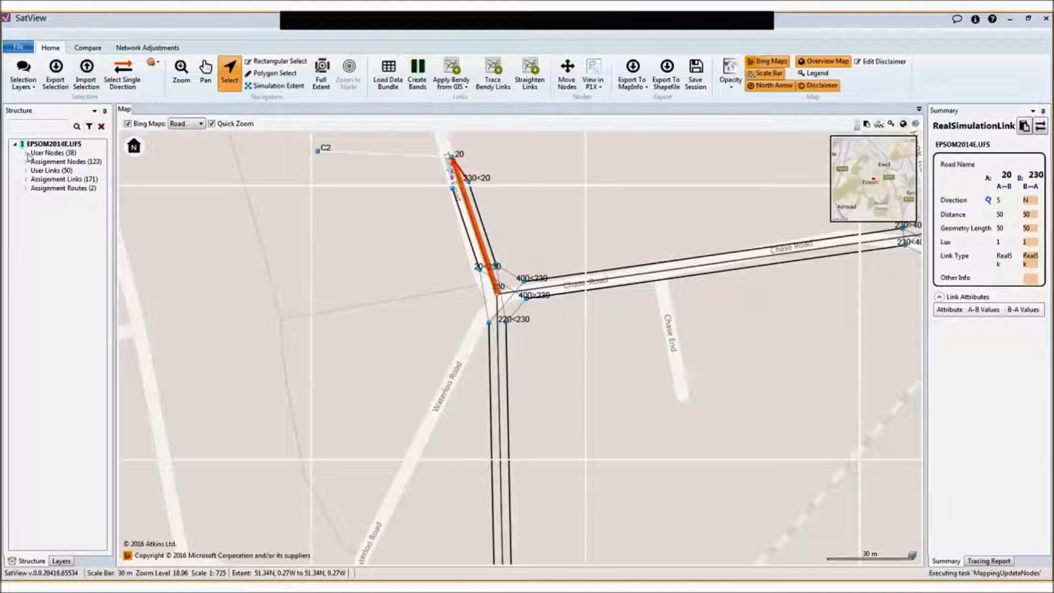
Step: View the network summaries for user nodes, user links, assignment nodes and assignment links
click(55, 154)
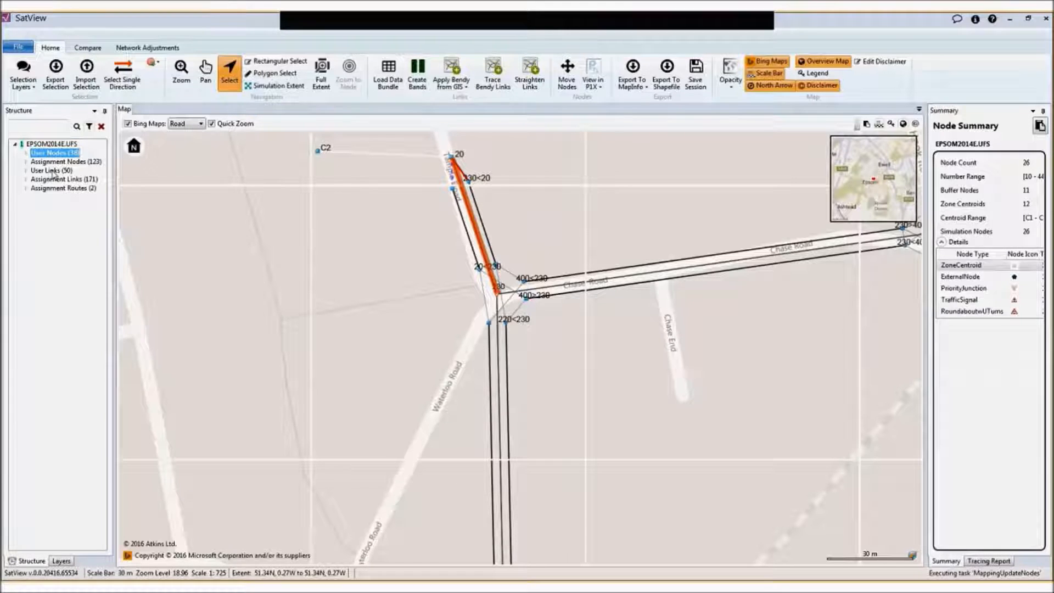
click(54, 171)
click(39, 162)
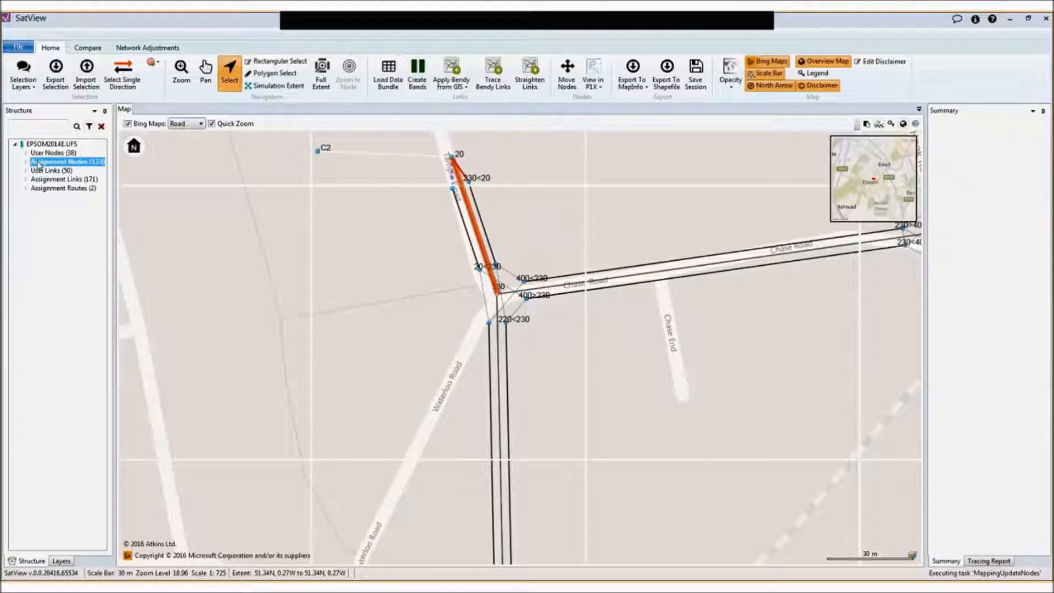
click(52, 180)
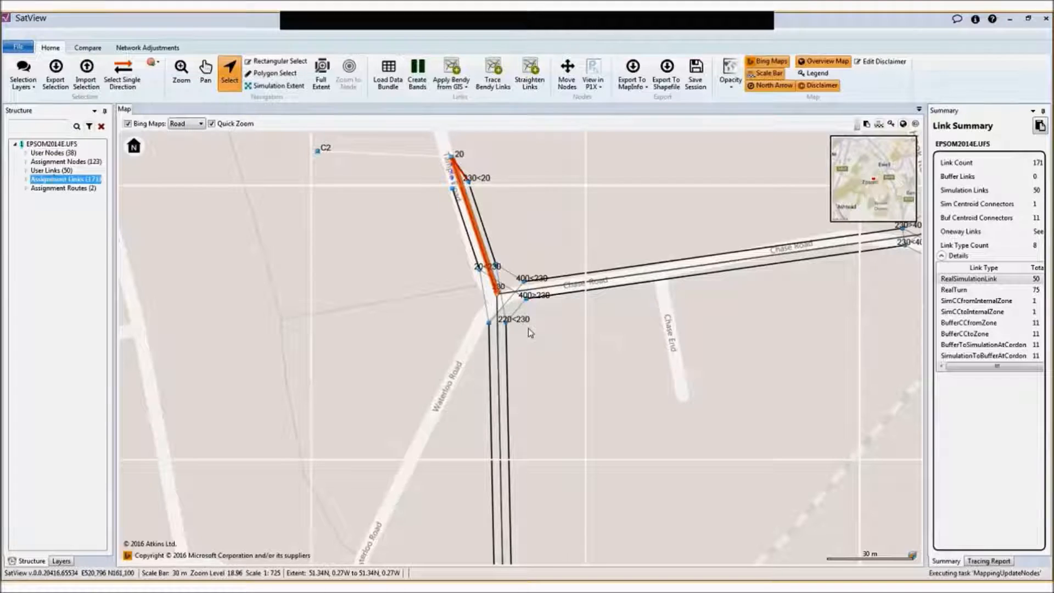
Step: Select the 220–230–20 turn at node 230 and switch to its opposite turn
click(504, 295)
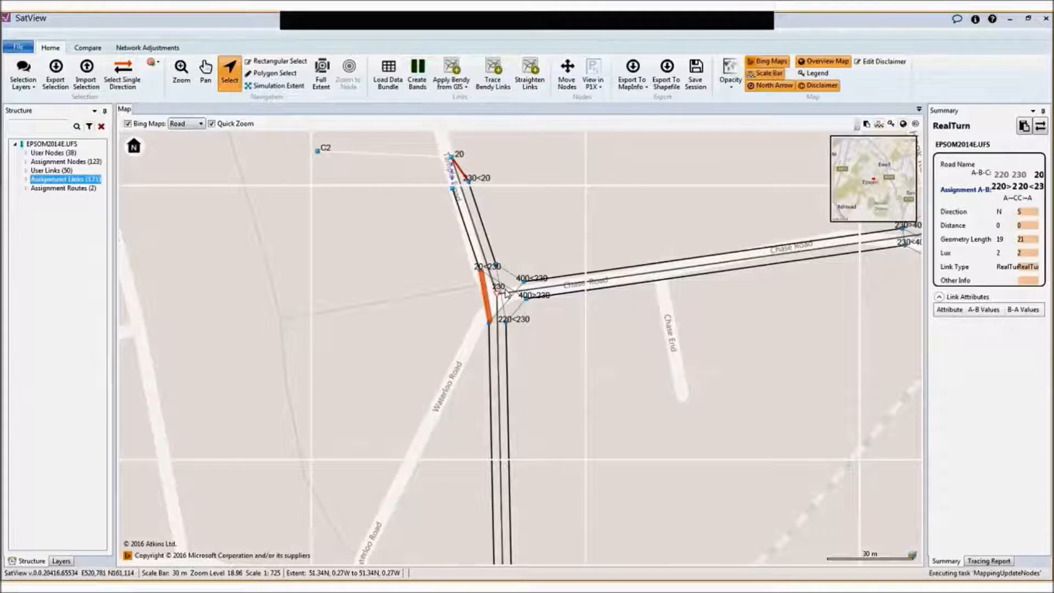
click(1041, 128)
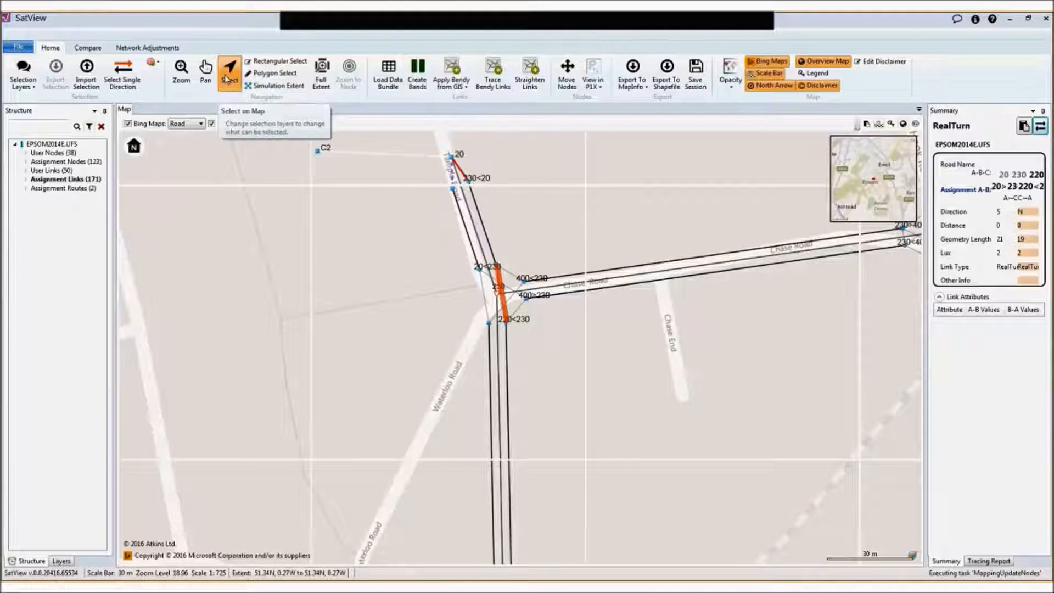
Step: Build a multiple selection around node 230, including the northbound 230–20, user 20–230, southbound 230–220 and westbound 400–230 links
click(468, 236)
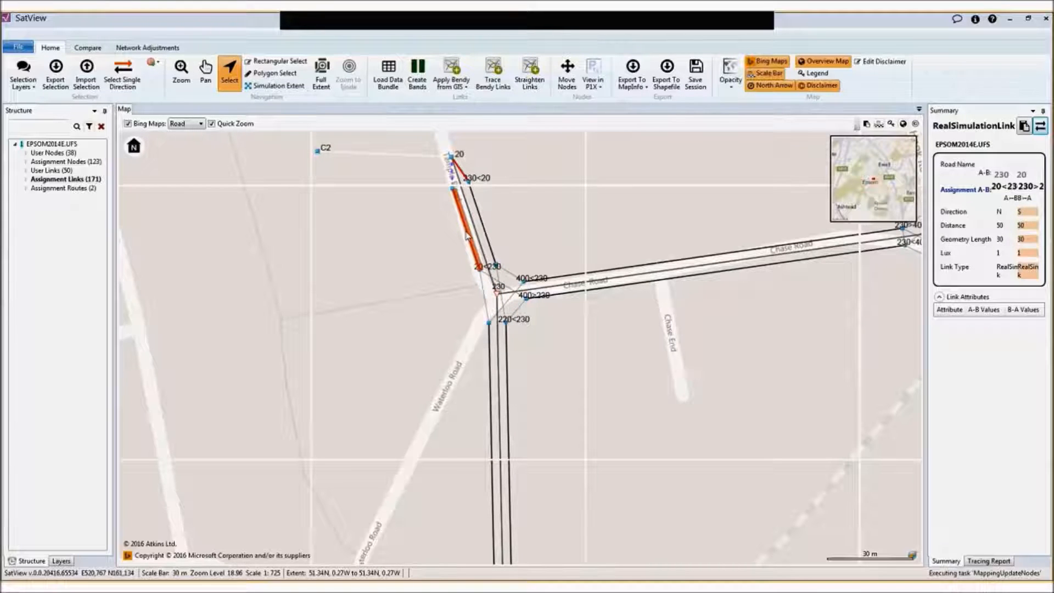
click(477, 233)
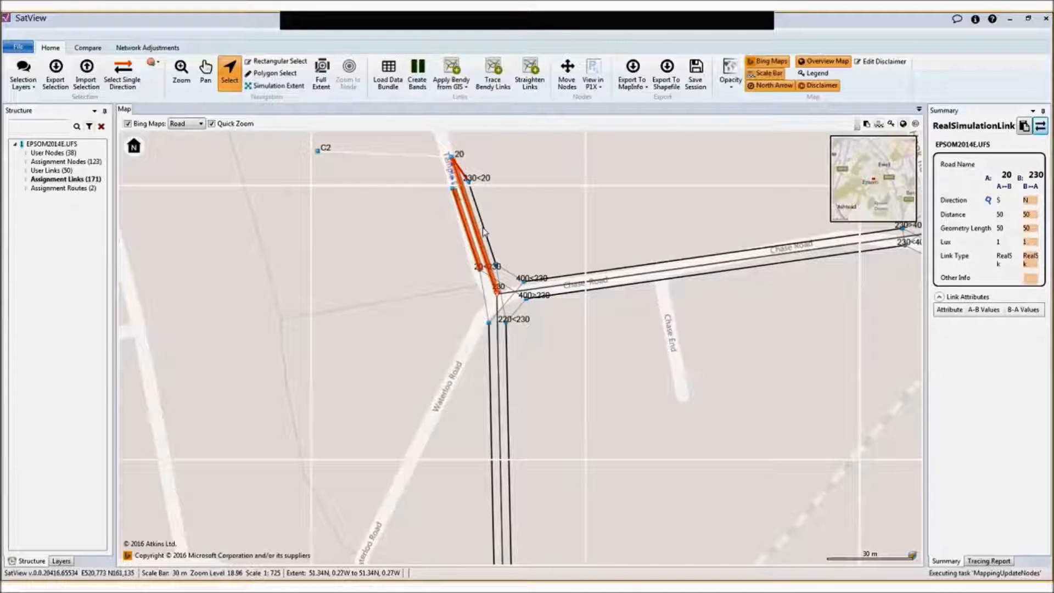
click(513, 277)
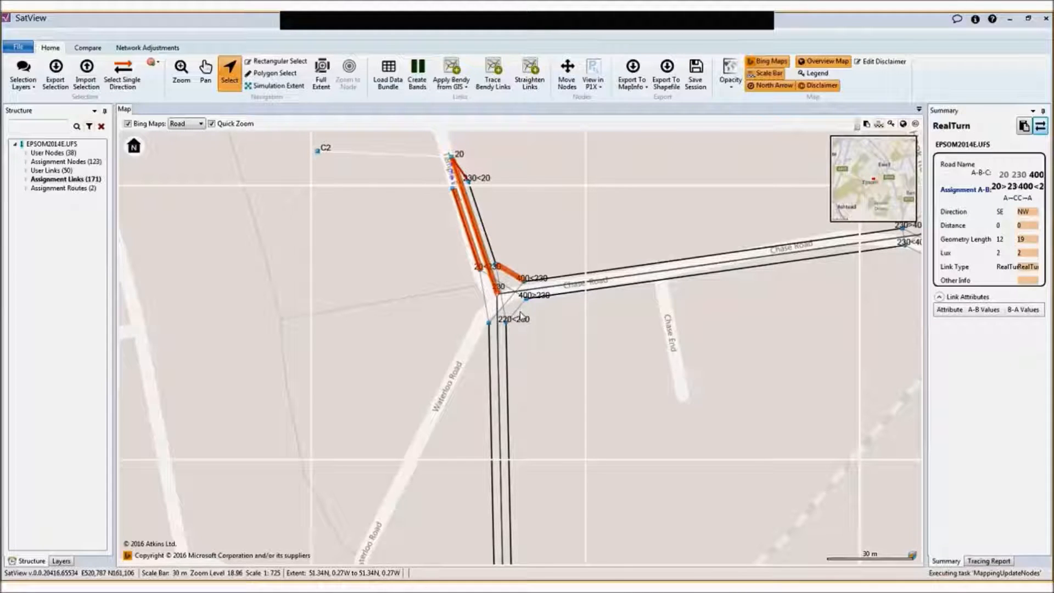
click(520, 314)
click(572, 299)
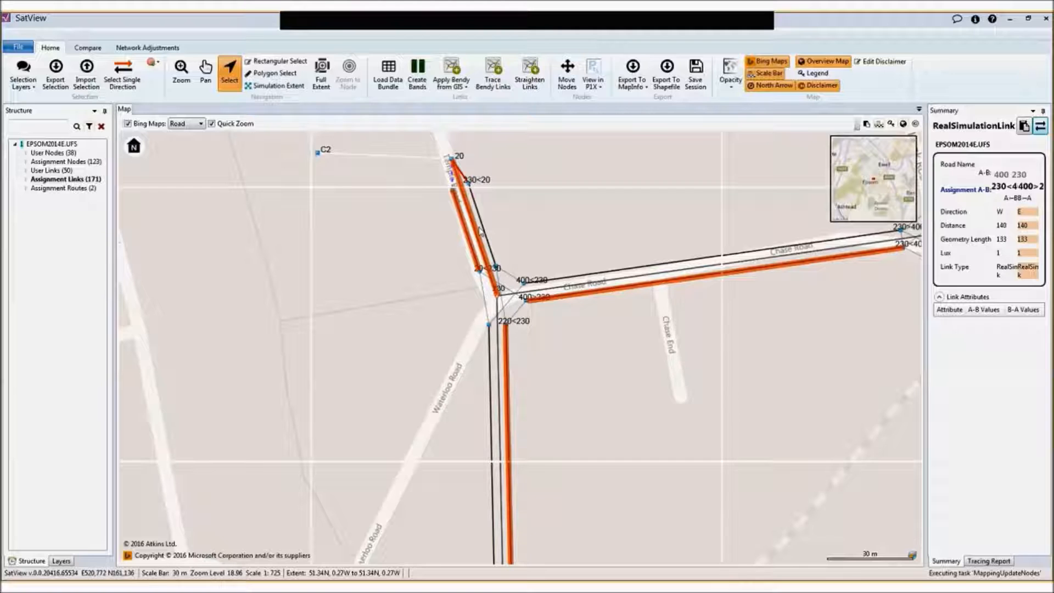
Step: Select all assignment links and turns around node 230 with a rectangular selection
click(248, 67)
drag(443, 247, 614, 405)
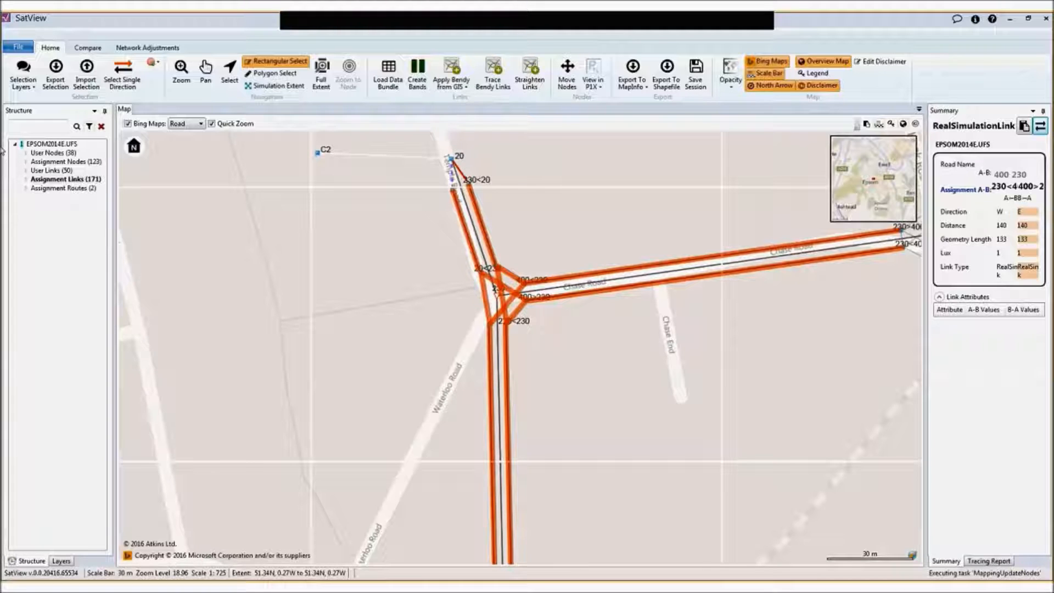
Step: Start a polygon selection west of node 10 and trace its northern boundary along High Street around node 110 to East Street
scroll(472, 304, down, 4)
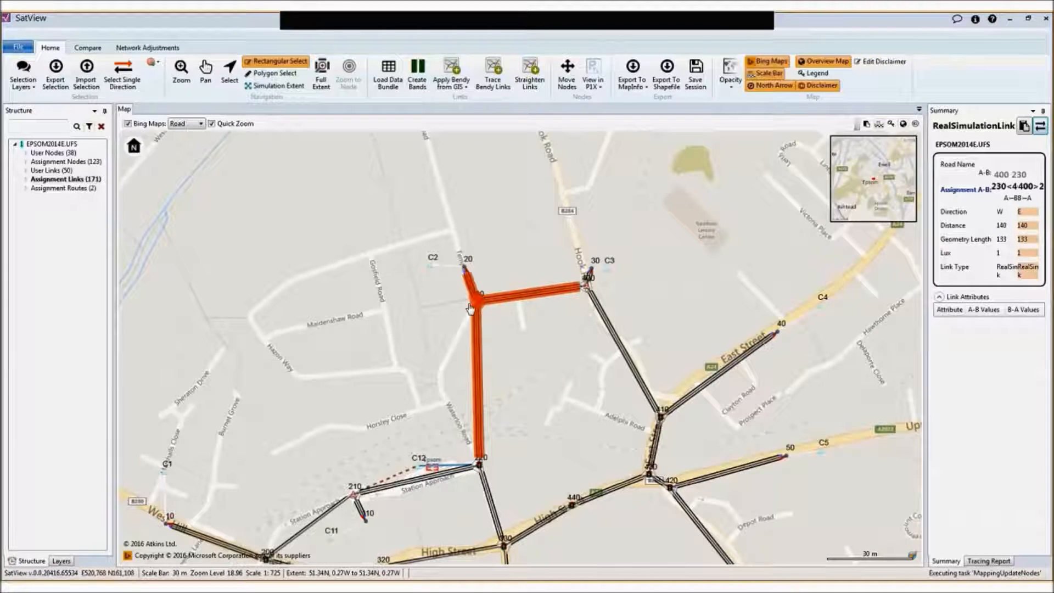
scroll(471, 309, down, 3)
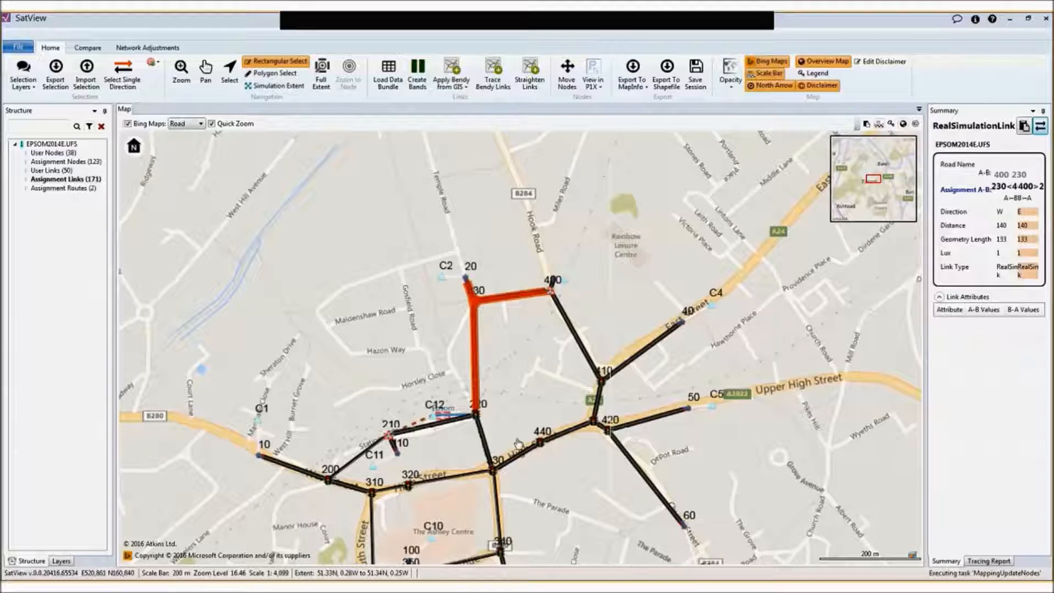
click(249, 74)
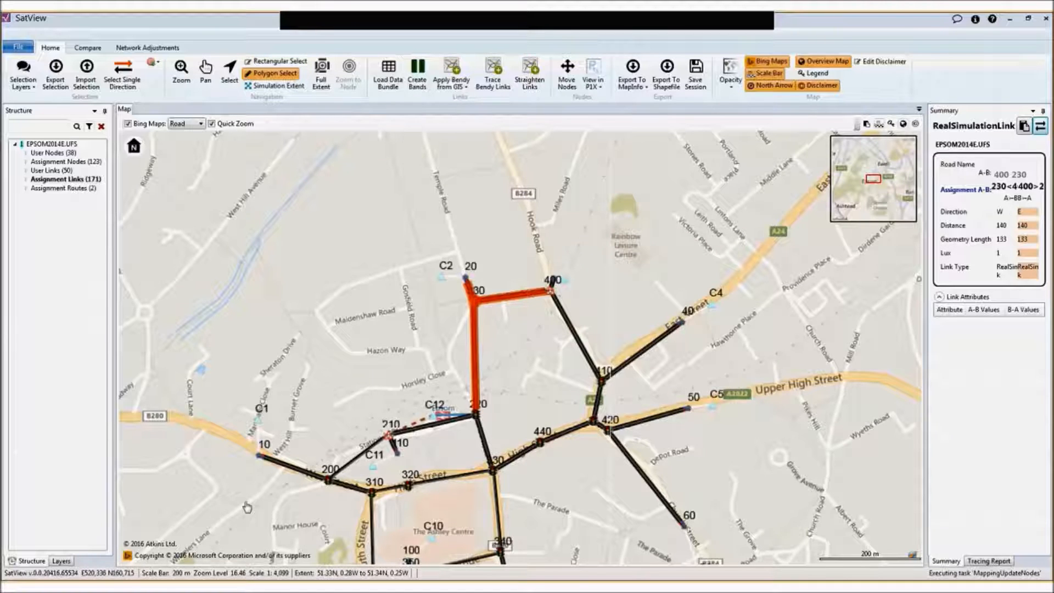
click(237, 466)
click(251, 433)
click(308, 451)
click(396, 467)
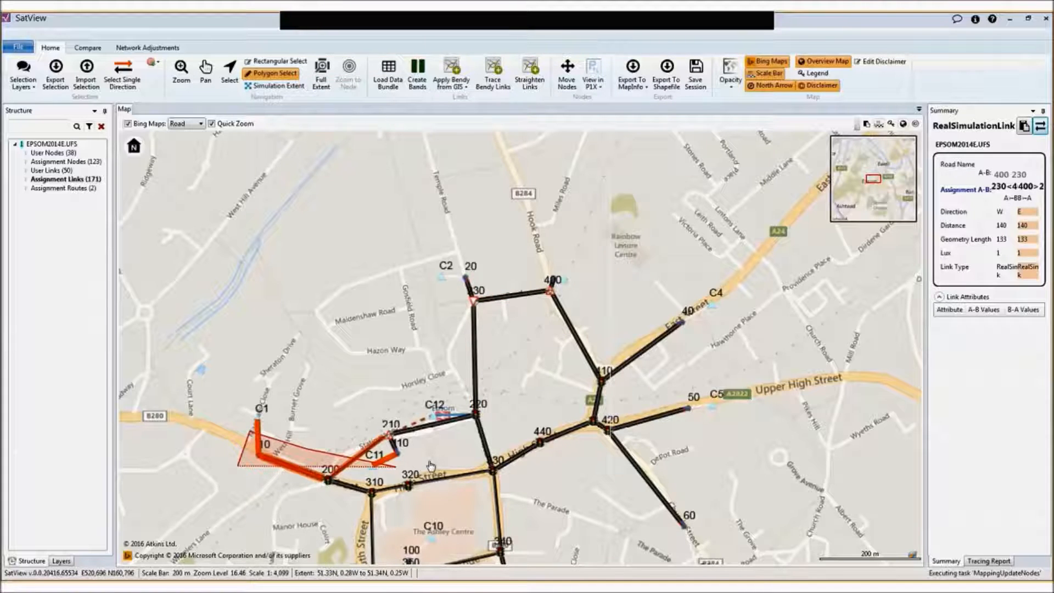
click(456, 457)
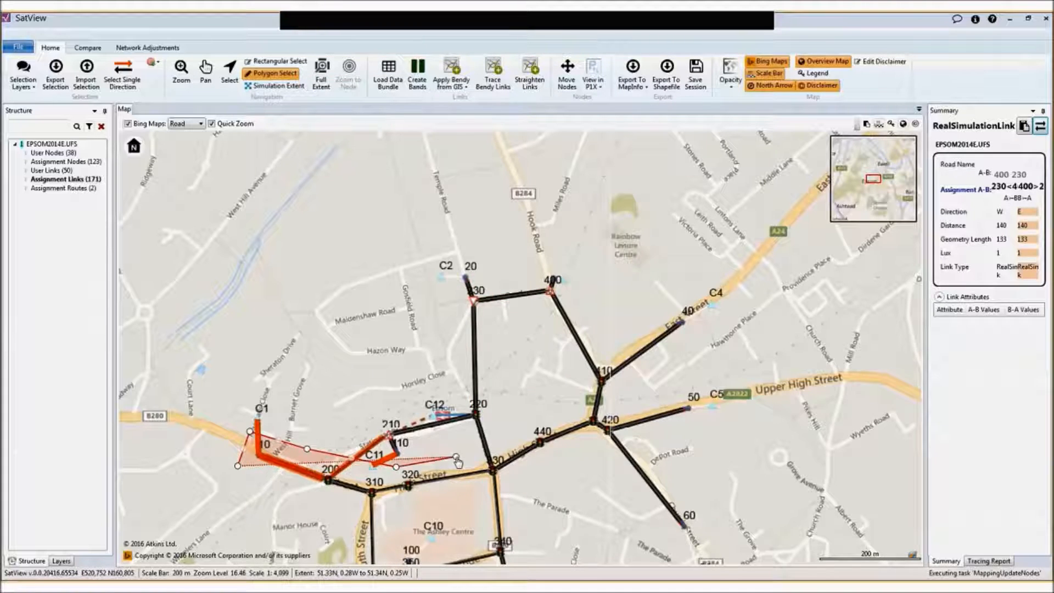
click(528, 424)
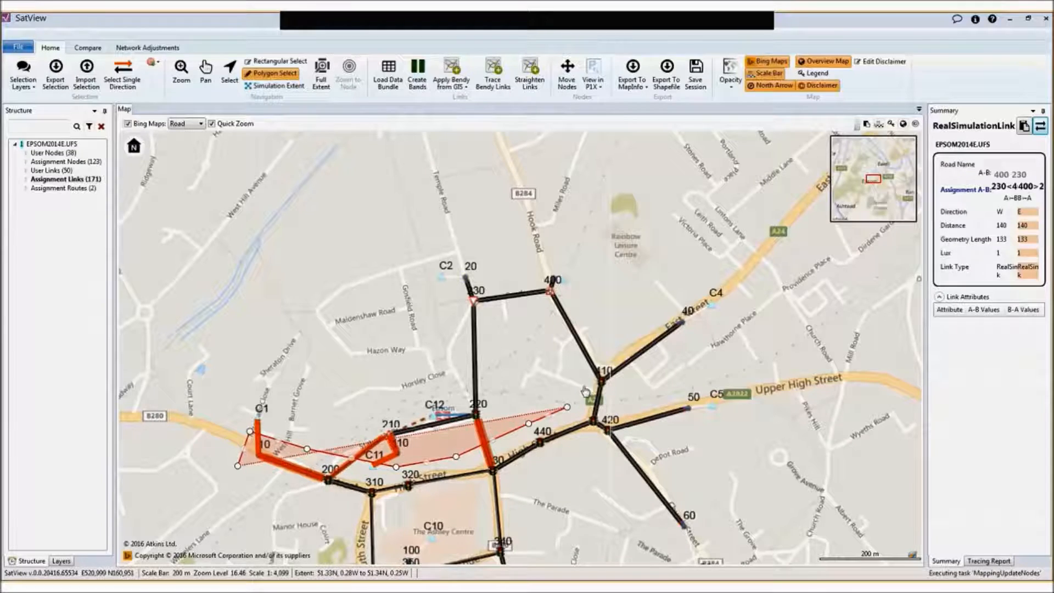
click(568, 408)
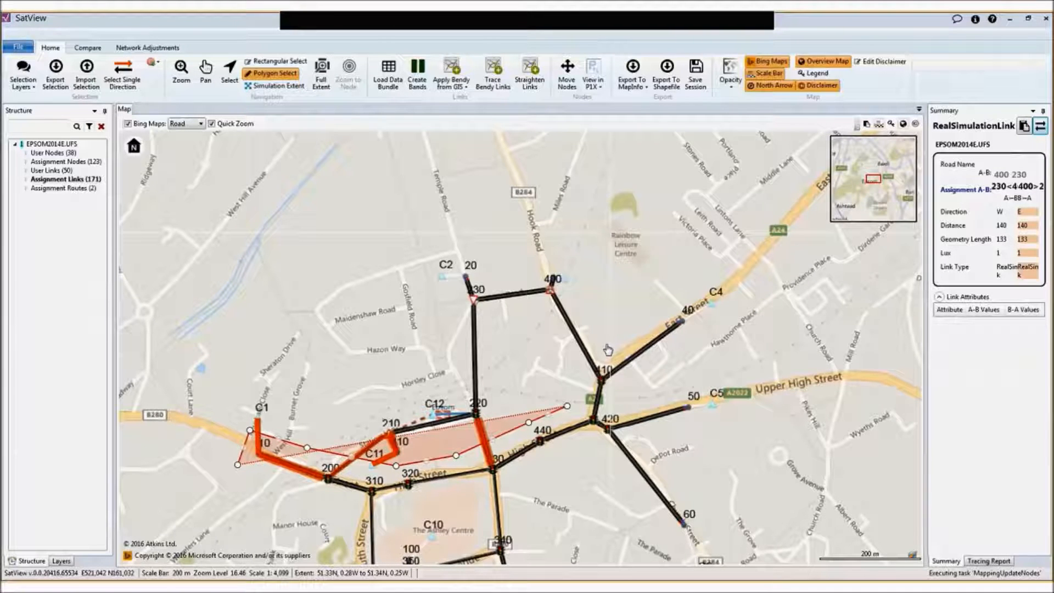
click(616, 337)
click(638, 368)
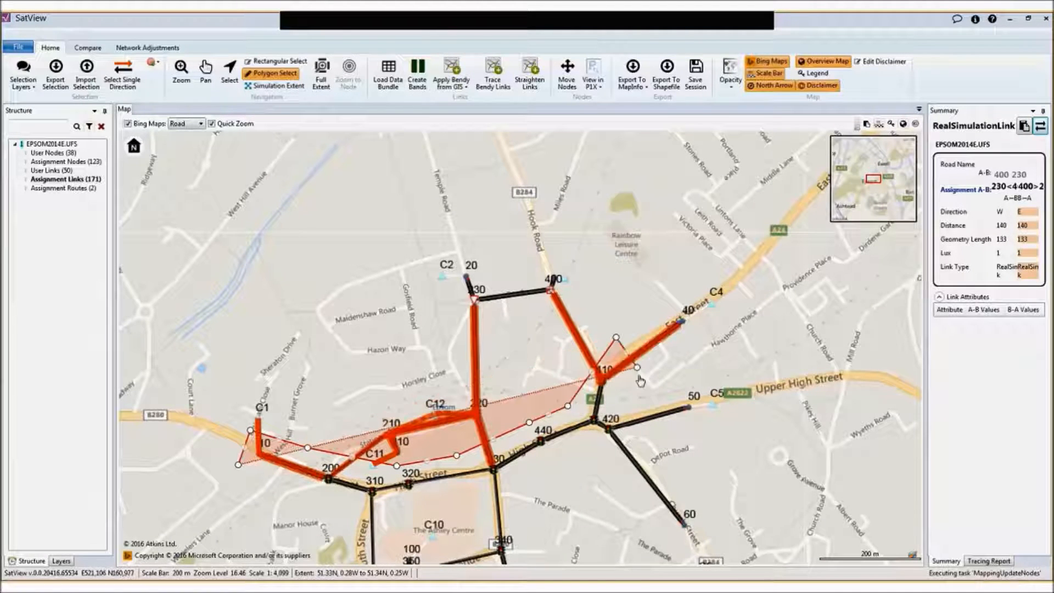
Step: Complete the polygon's southern boundary past nodes 420, 320 and 310, and reshape its northern edge to exclude the C11 connector and follow the road
click(588, 446)
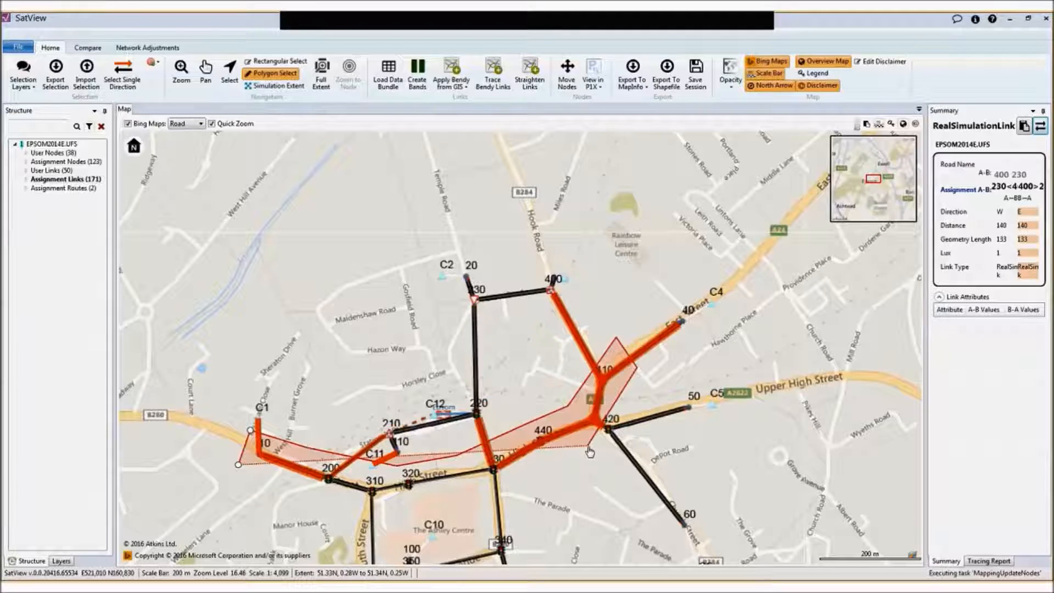
click(447, 501)
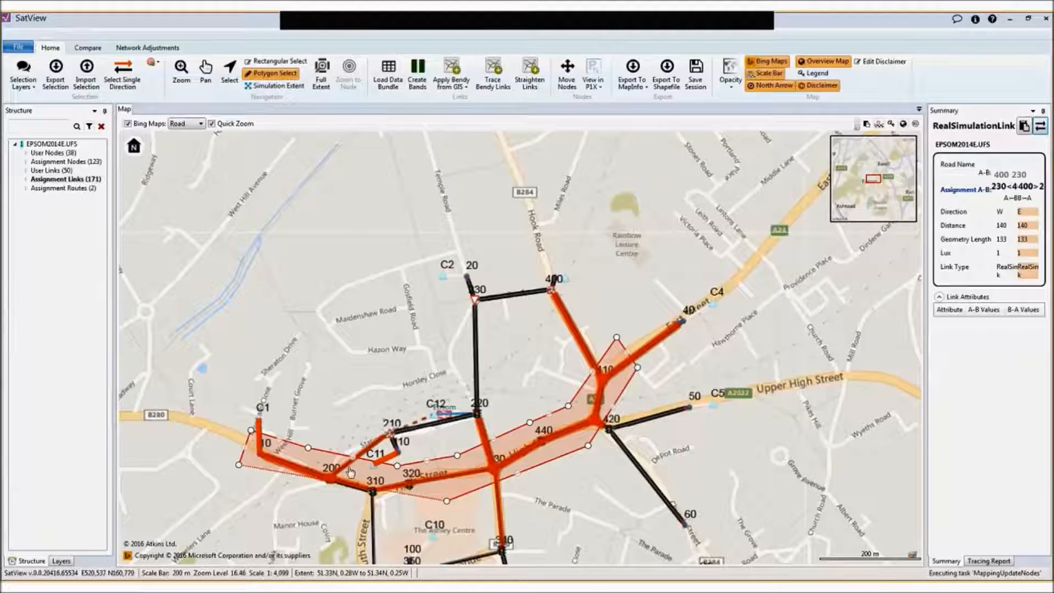
click(348, 501)
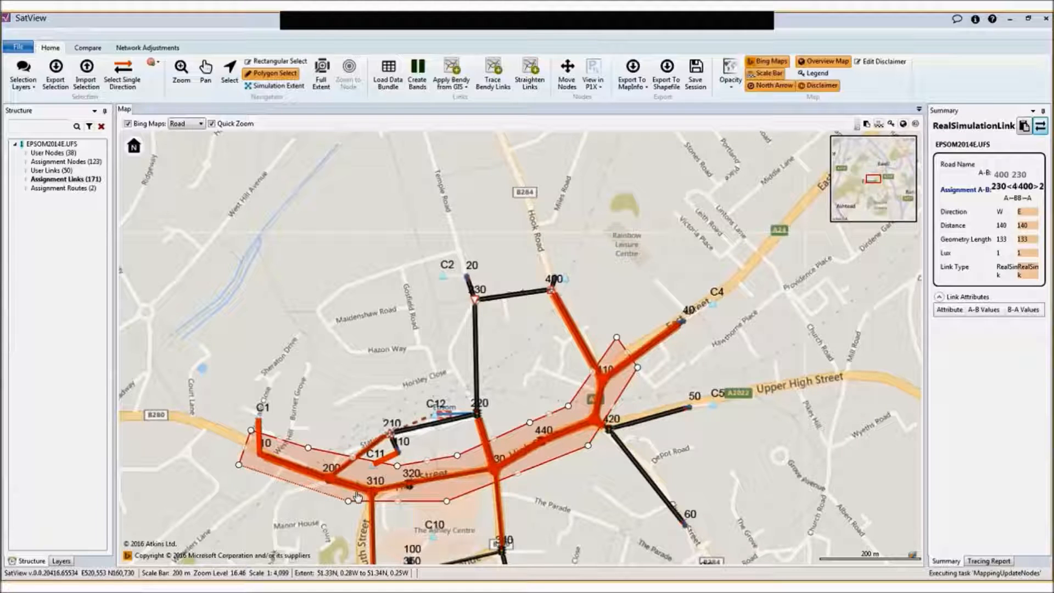
drag(355, 464, 405, 467)
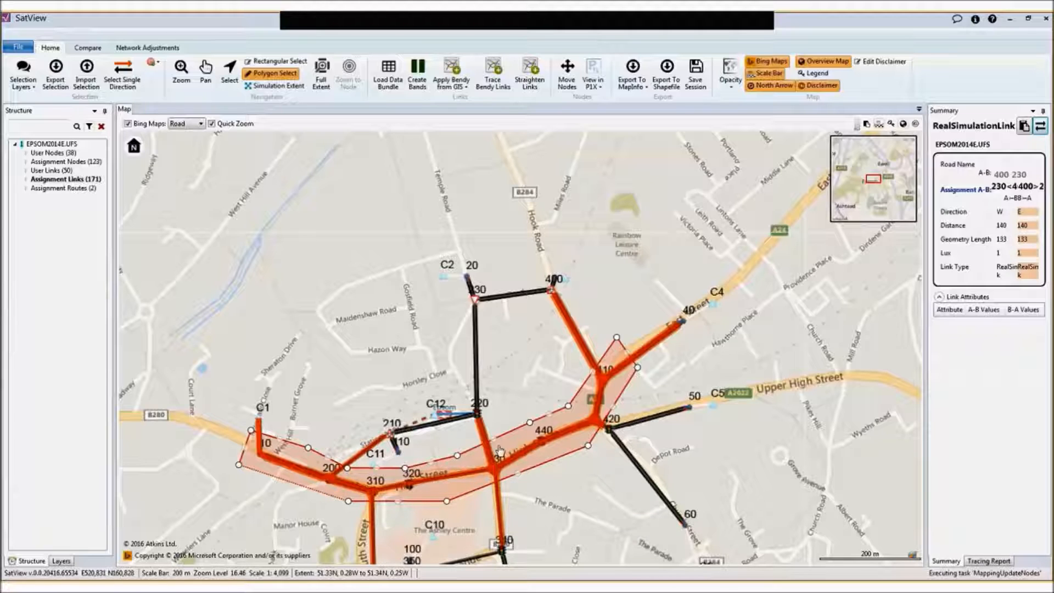
drag(494, 440, 581, 394)
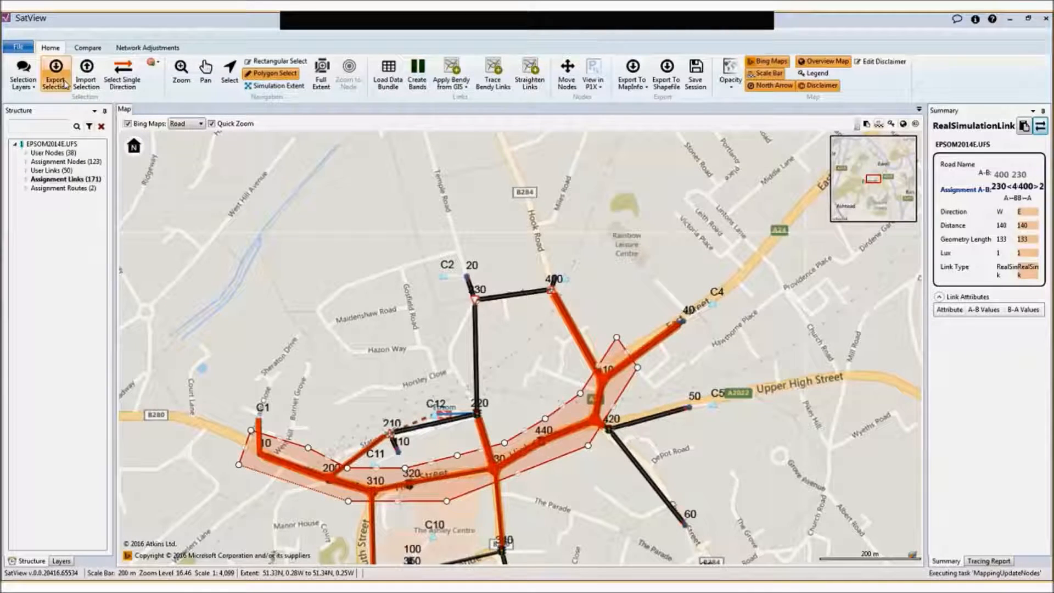
Step: Export the polygon selection to a CSV file named MySelectionWIthCC in the E_Bus_route+Bus_Lane folder
click(61, 86)
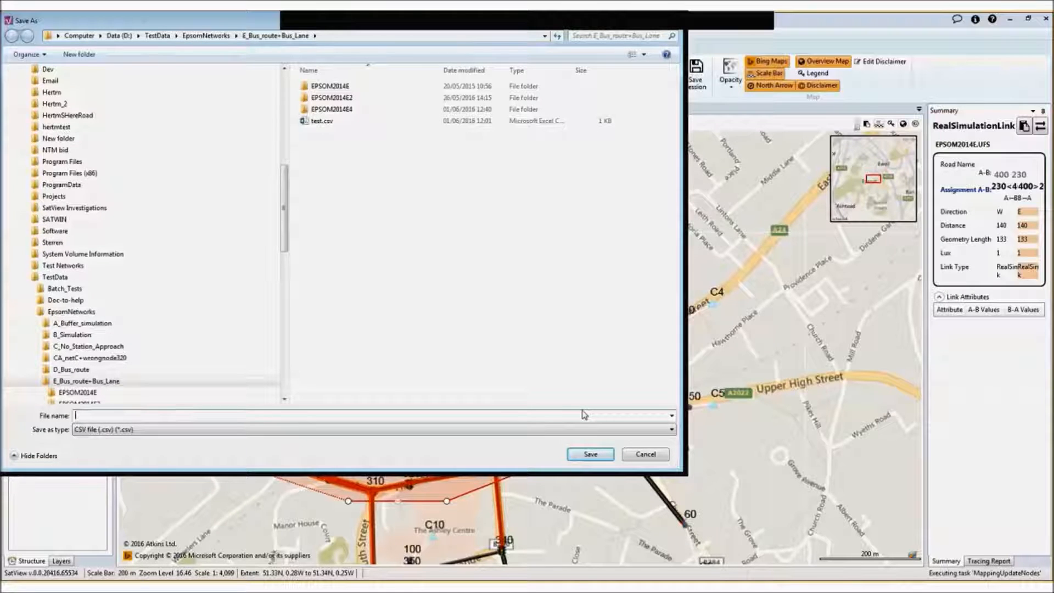
text(MySelectionWithCC)
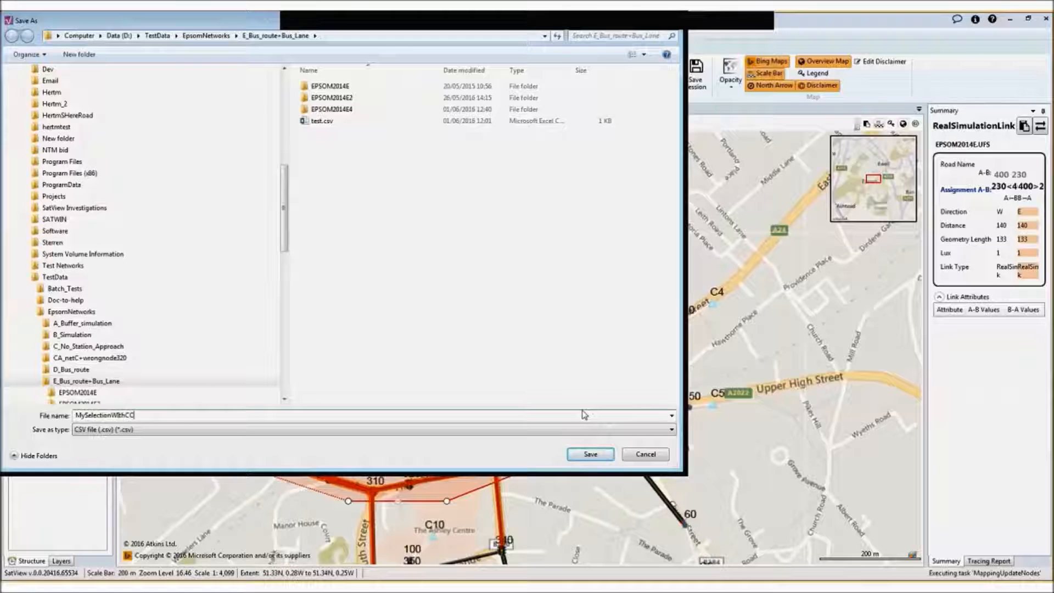
key(Return)
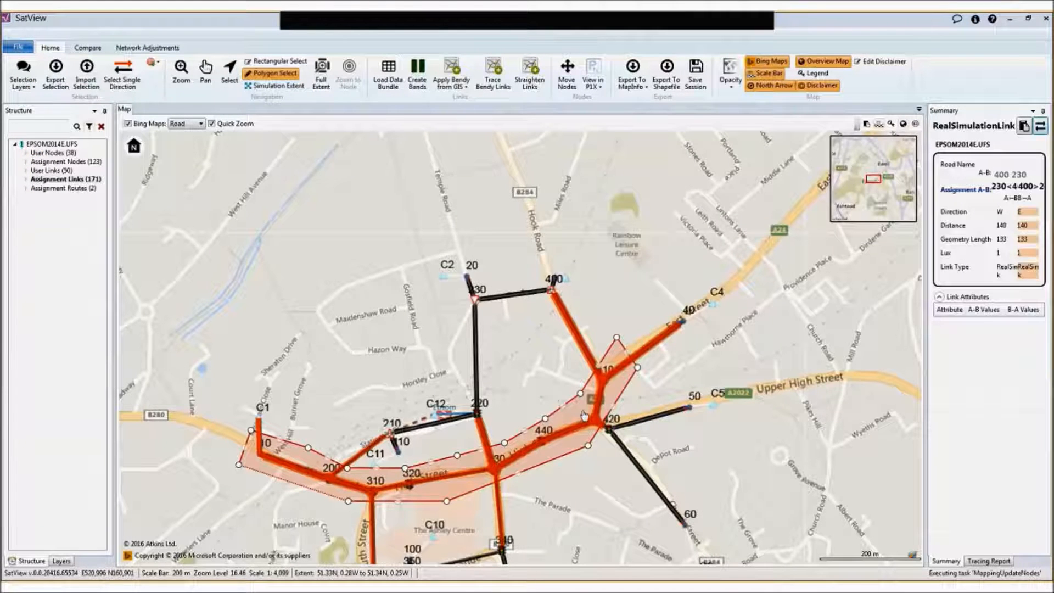
Step: Remove the selection polygon, return to single selection and clear all selected links
click(264, 64)
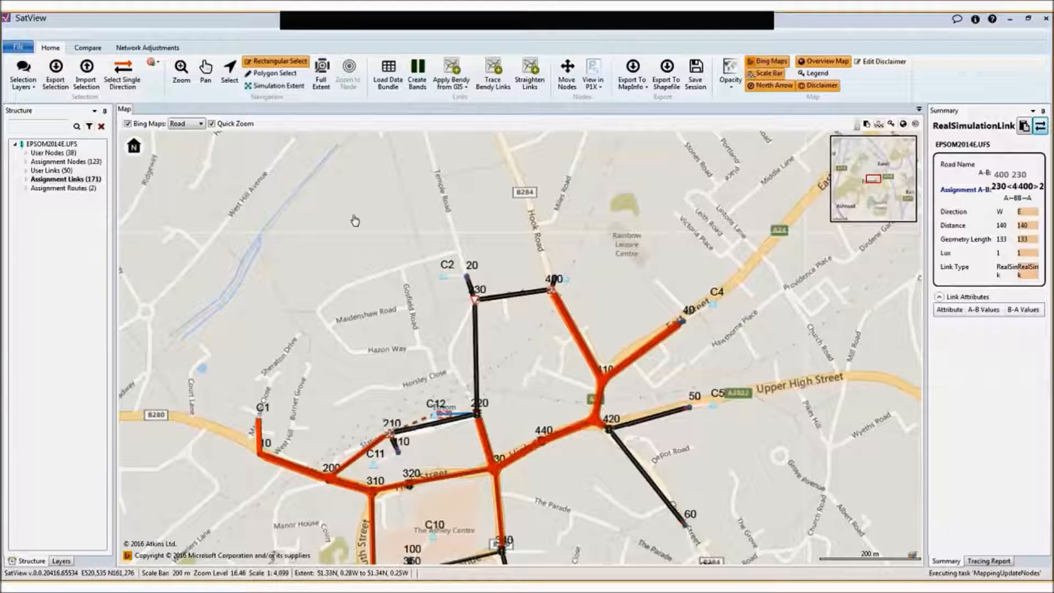
click(231, 68)
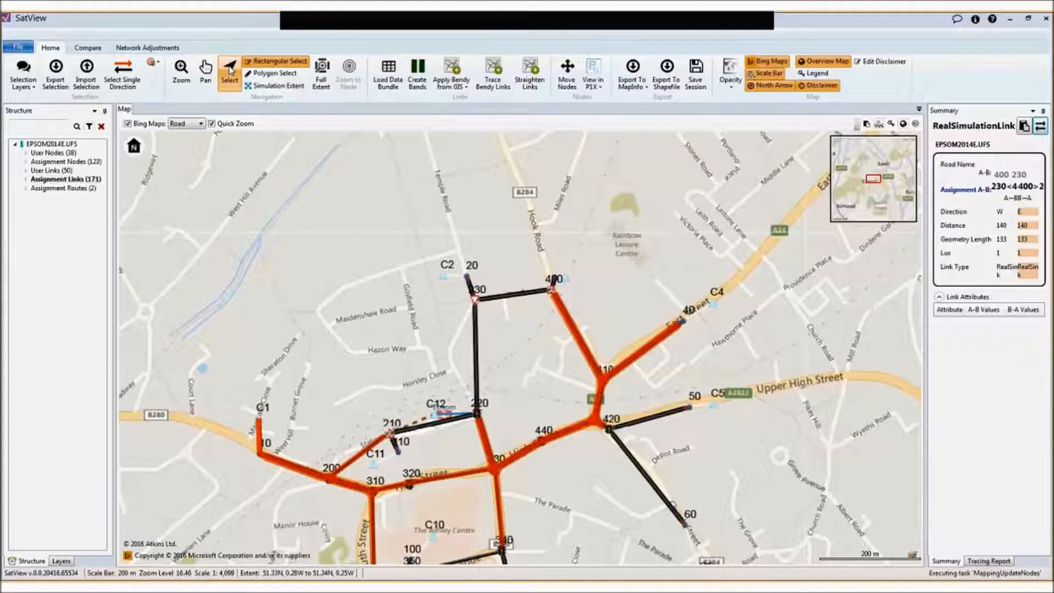
click(331, 177)
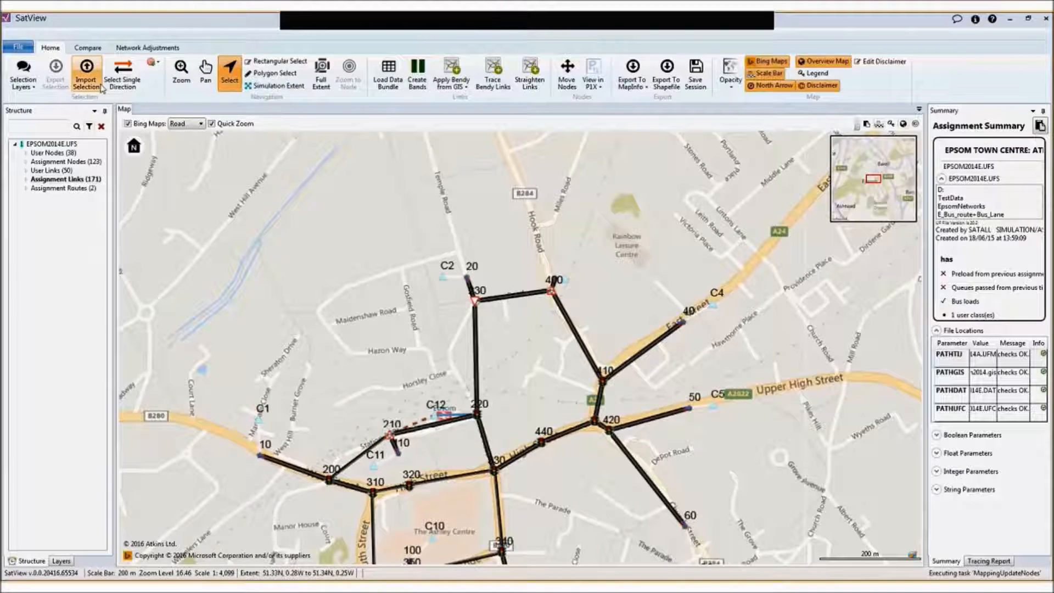
Step: Import the saved selection from MySelectionWIthCC.csv
click(86, 75)
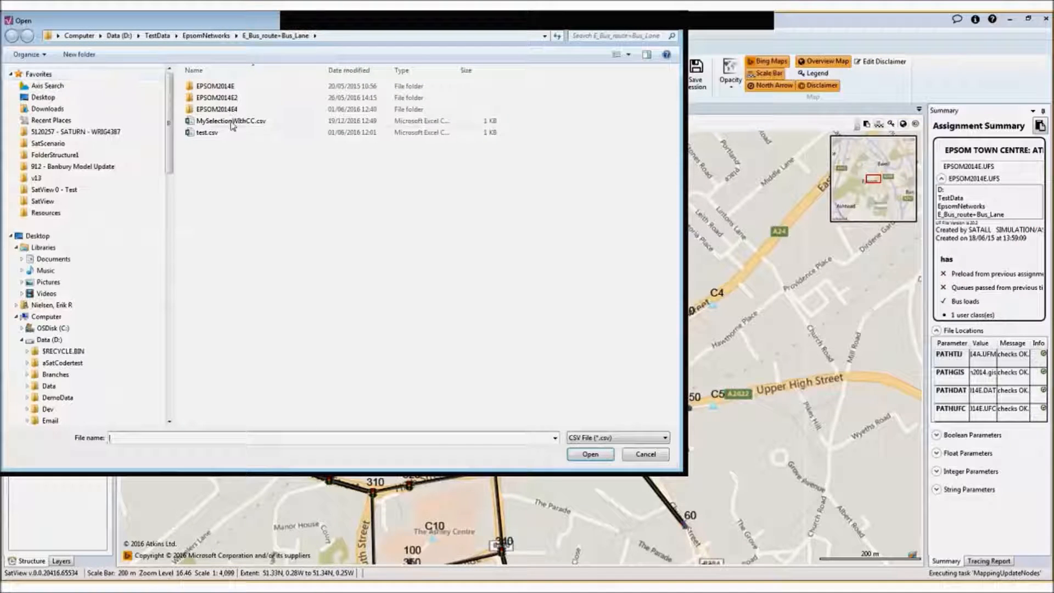
click(232, 122)
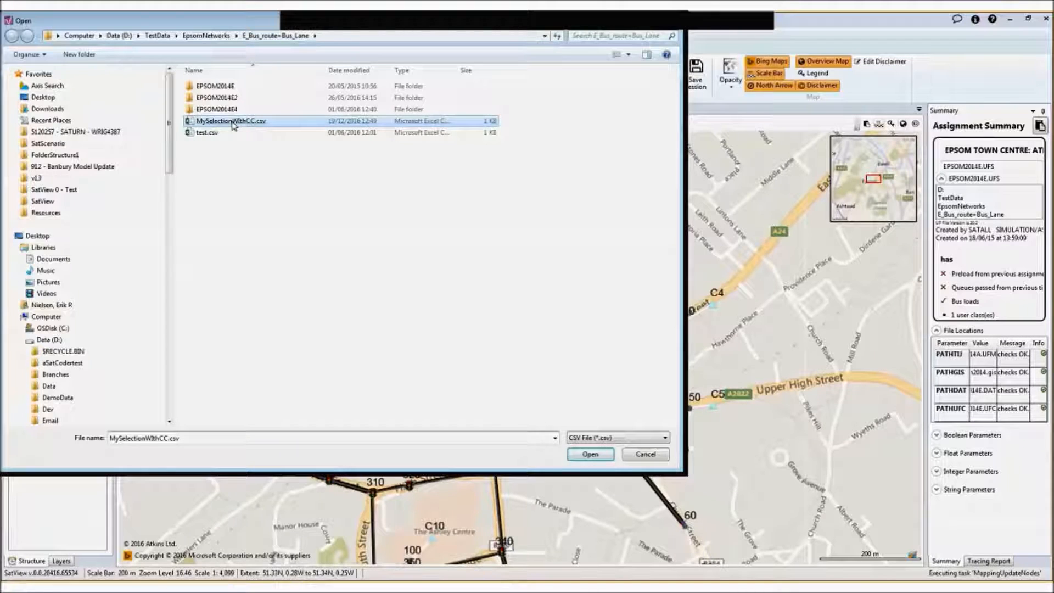
click(589, 457)
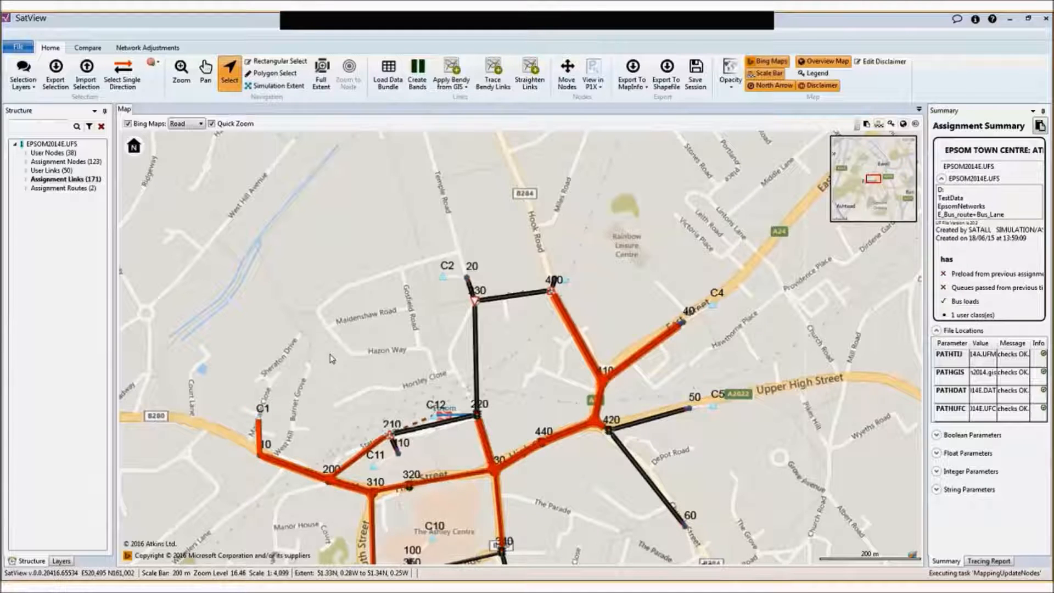
Step: Apply bendy geometry from a SATURN GIS file in the EpsomNetworks data to selected links only, keeping existing bendy links, and clear the selection
drag(350, 380, 341, 297)
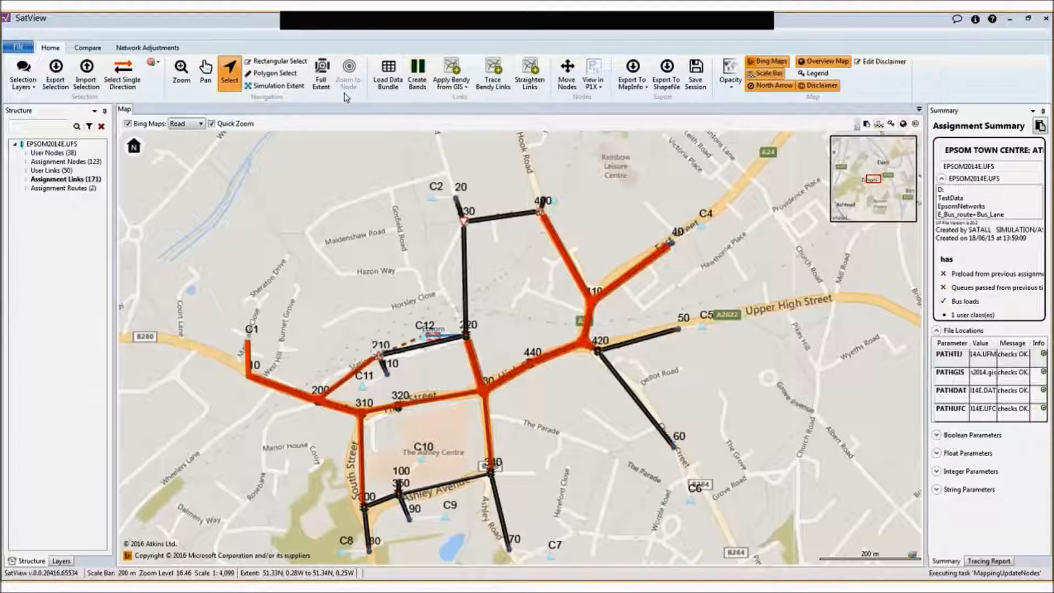
click(465, 89)
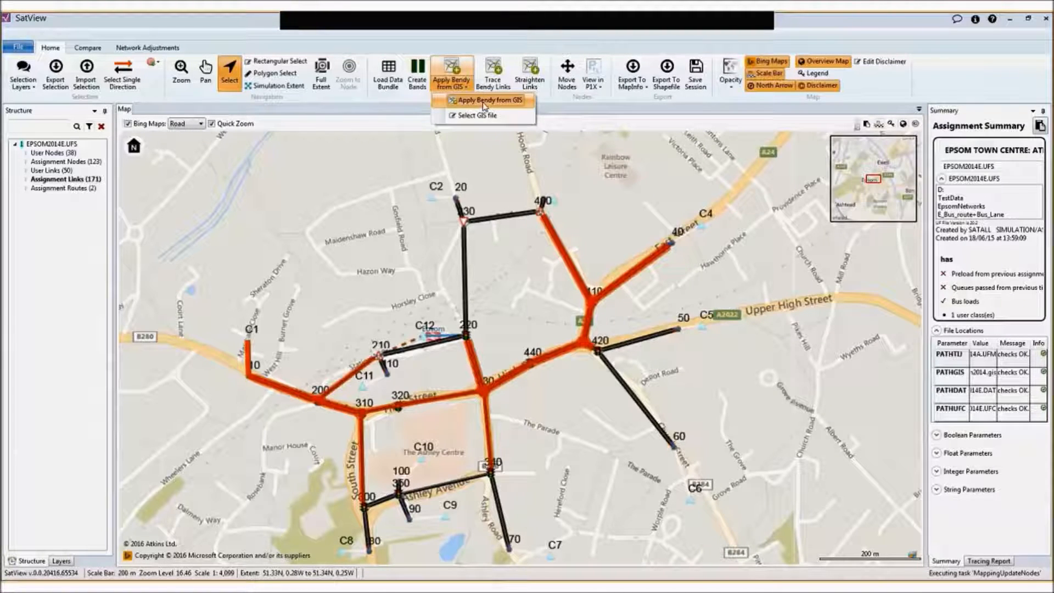
click(484, 102)
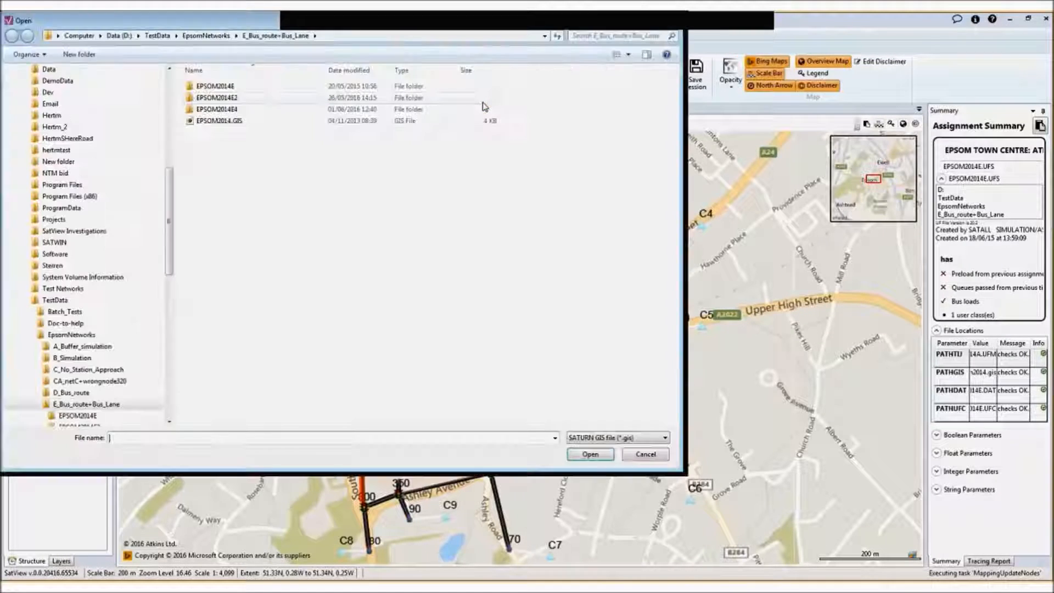
click(206, 36)
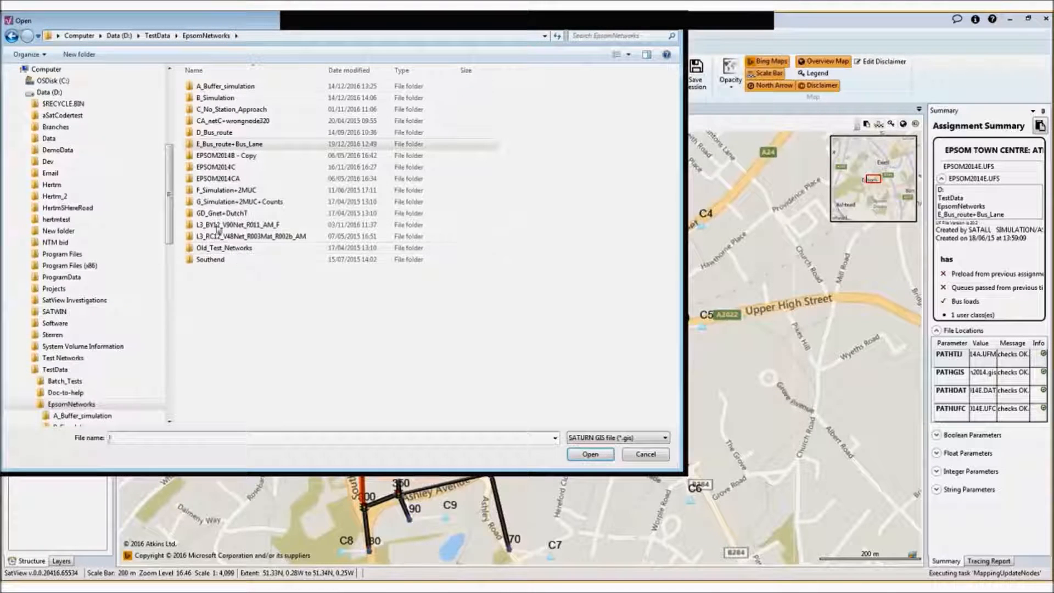
double_click(224, 87)
double_click(220, 98)
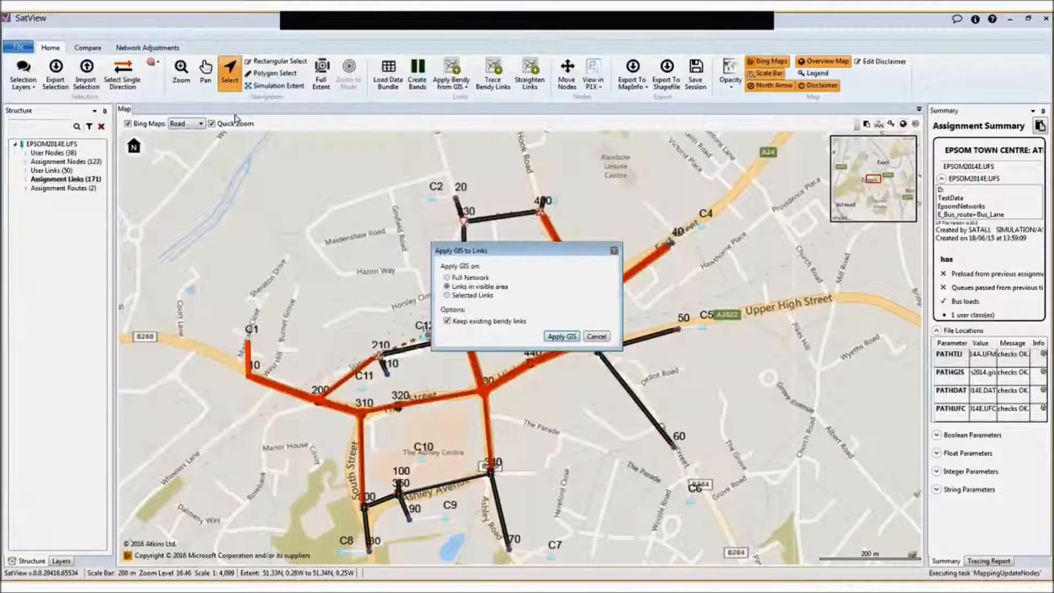
click(447, 296)
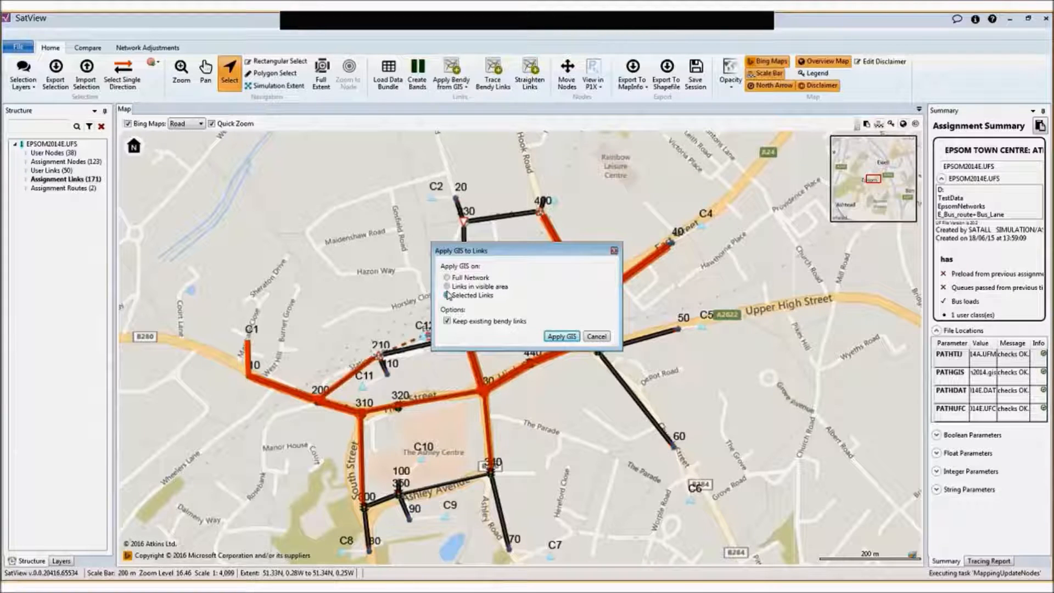
click(561, 336)
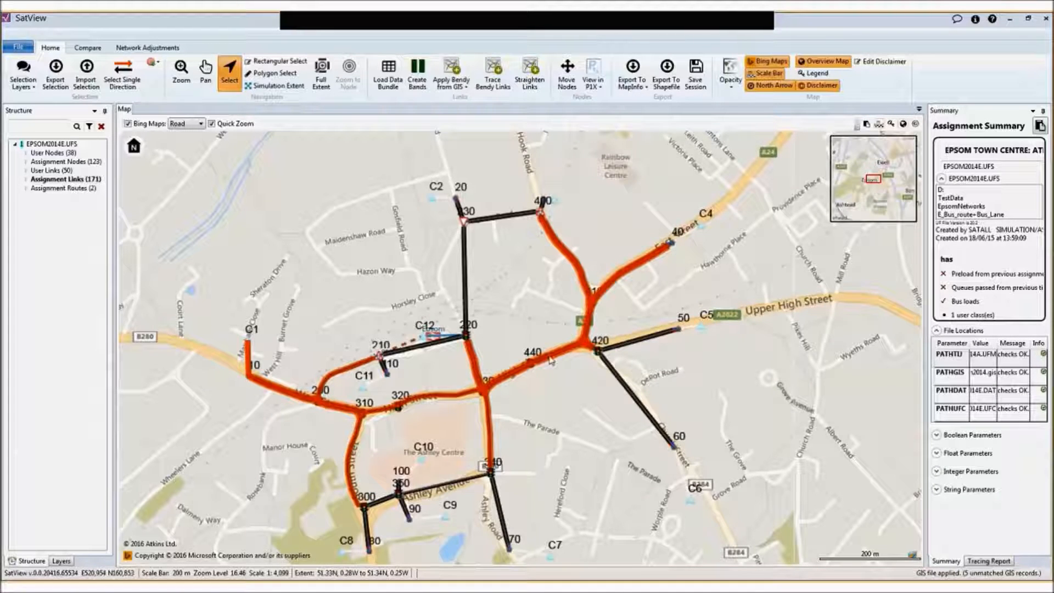
click(242, 191)
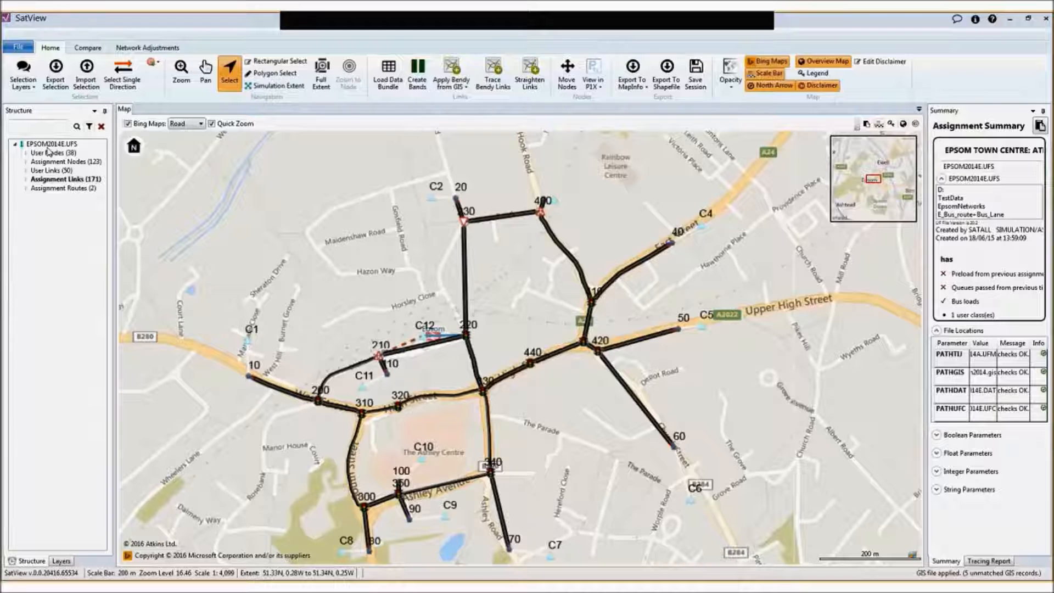
Step: Start creating bands and load all data fields of the Network information bundle
click(415, 76)
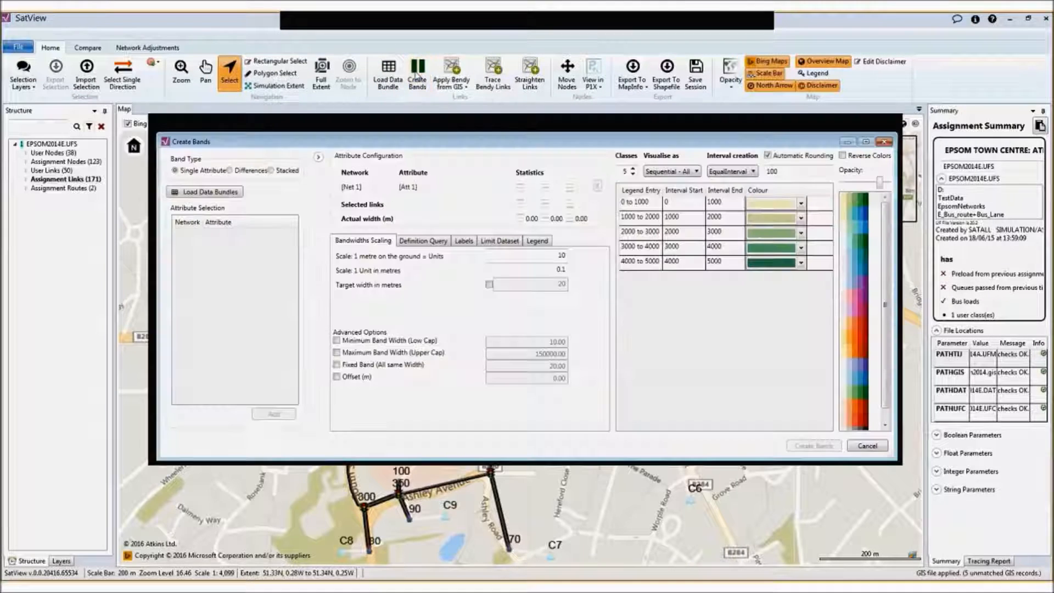
click(212, 194)
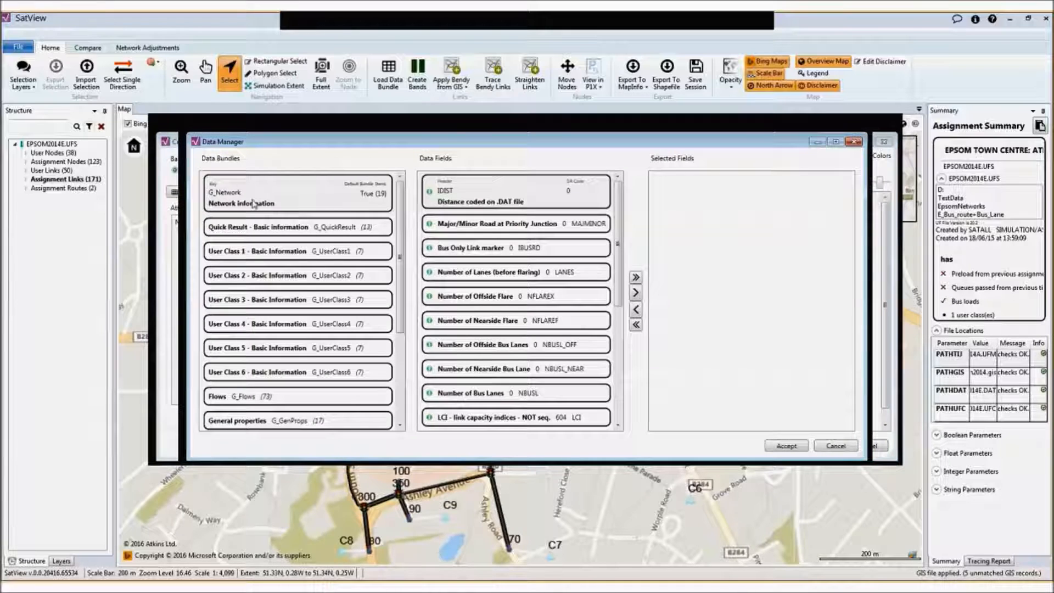
click(321, 207)
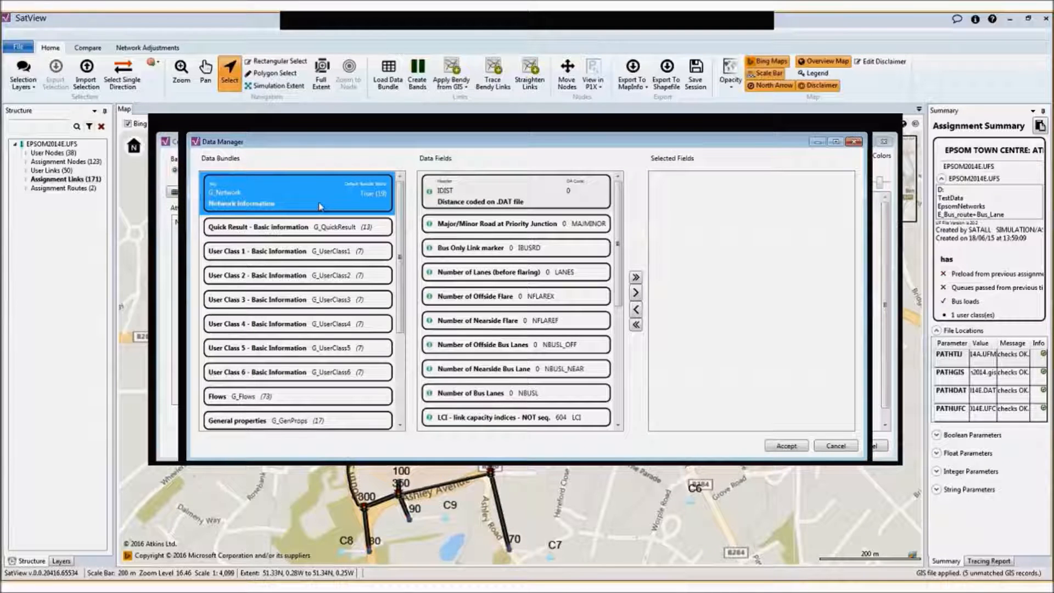
click(635, 277)
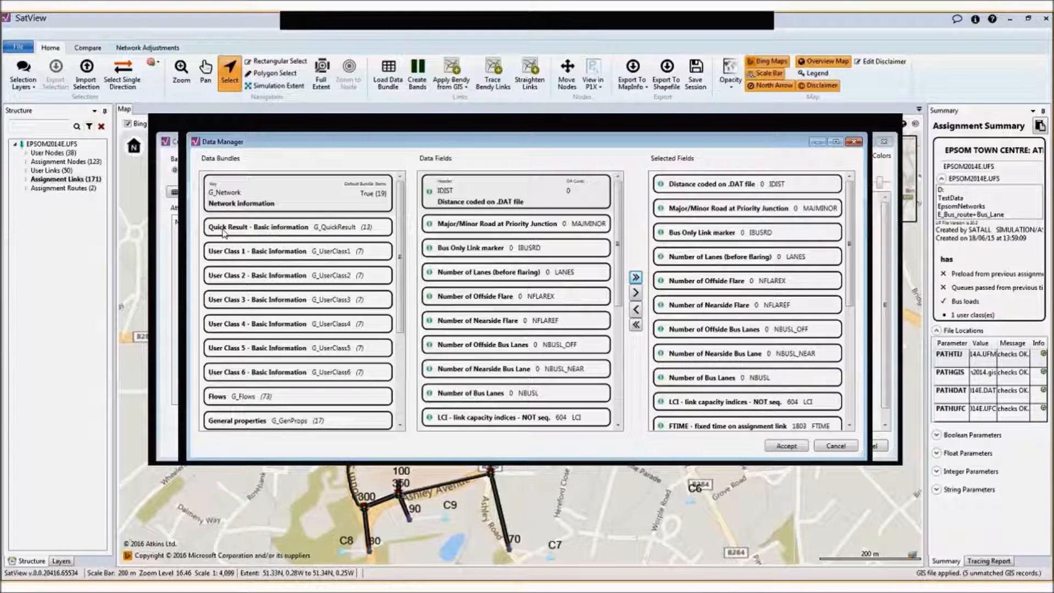
click(224, 232)
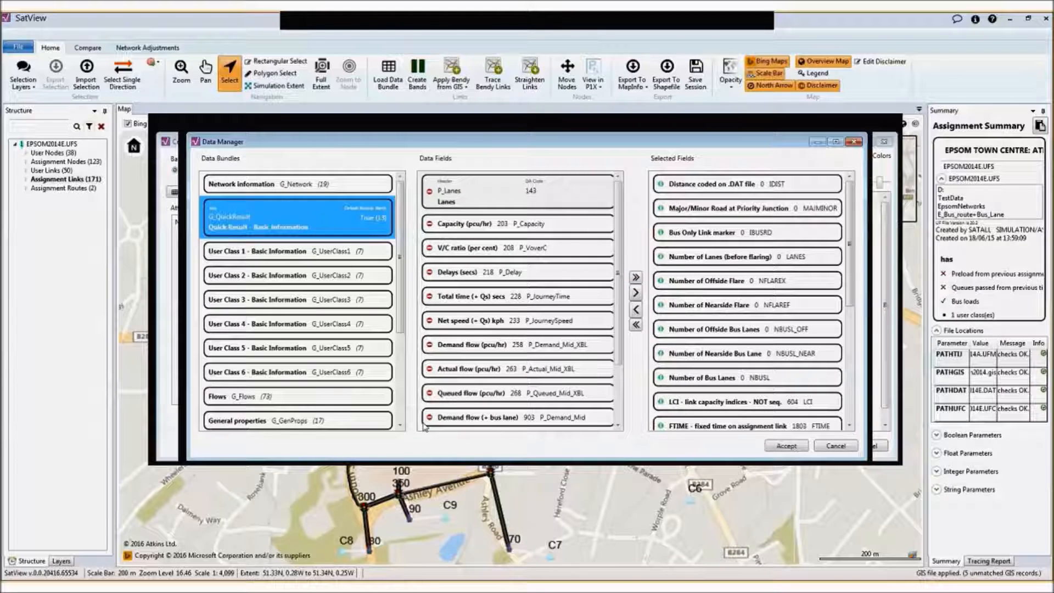
click(788, 446)
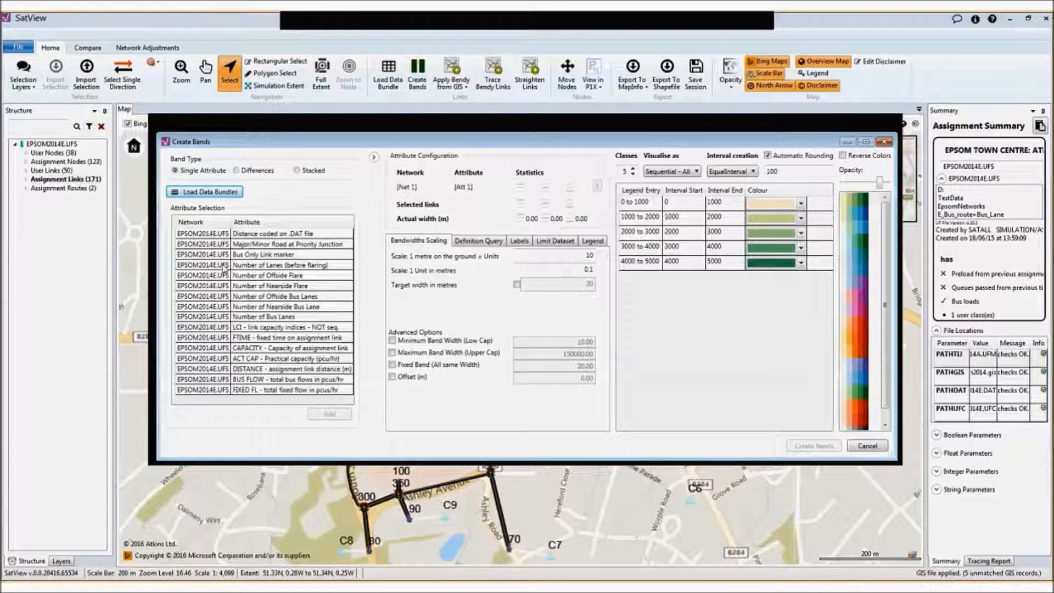
Step: Add Number of Lanes (before flaring) as the band attribute and apply a Qualitative palette starting with light blue, blue and olive
click(242, 267)
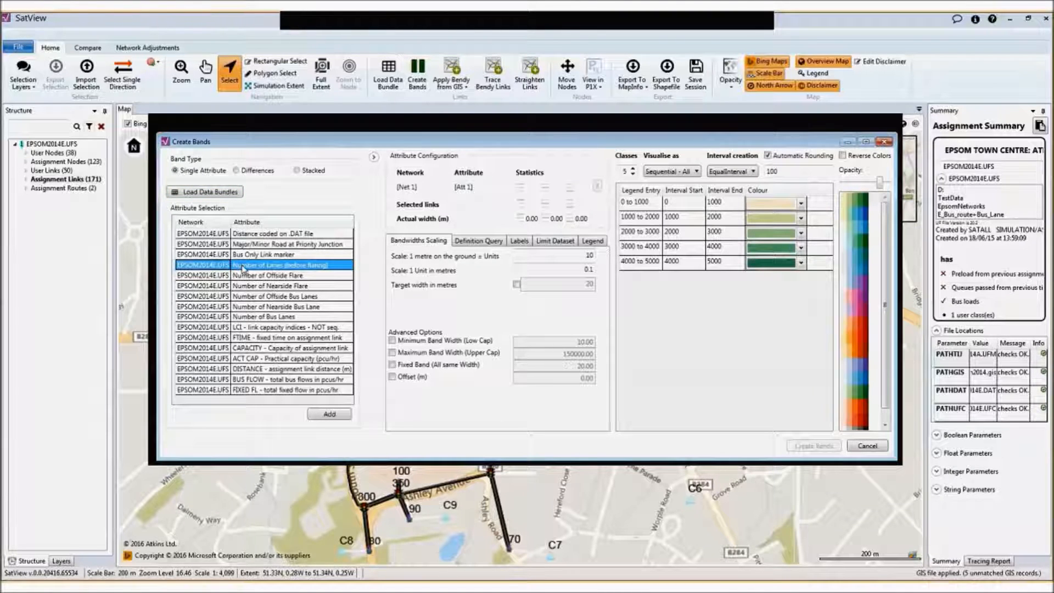
double_click(243, 267)
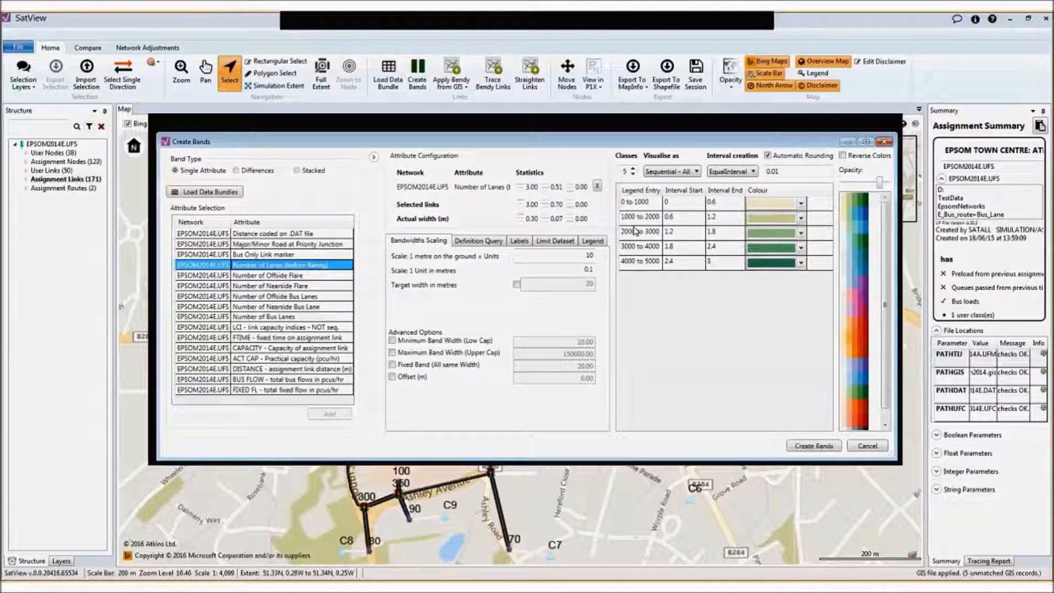
click(696, 173)
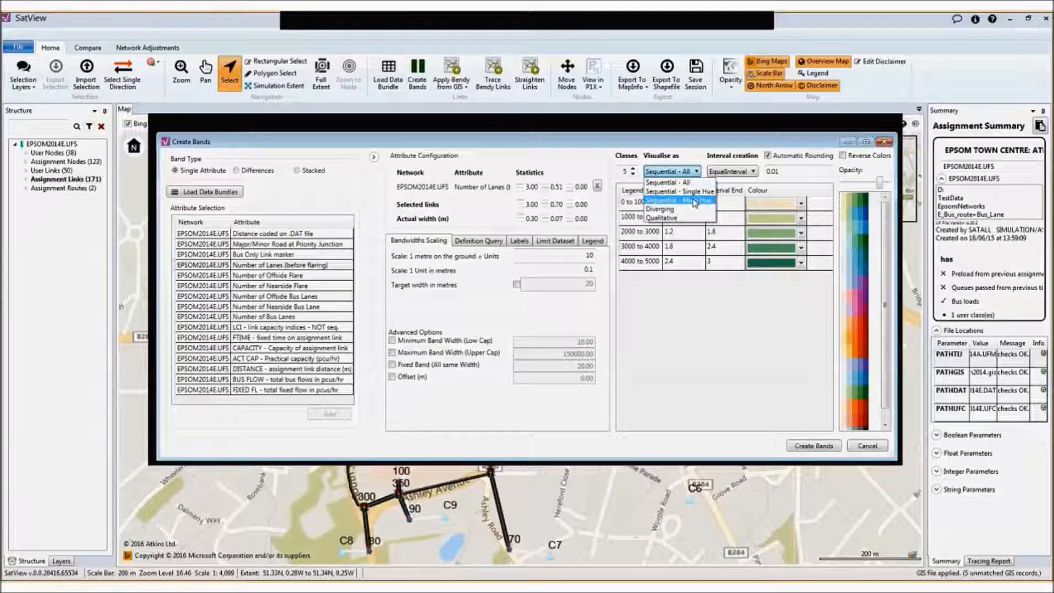
click(675, 218)
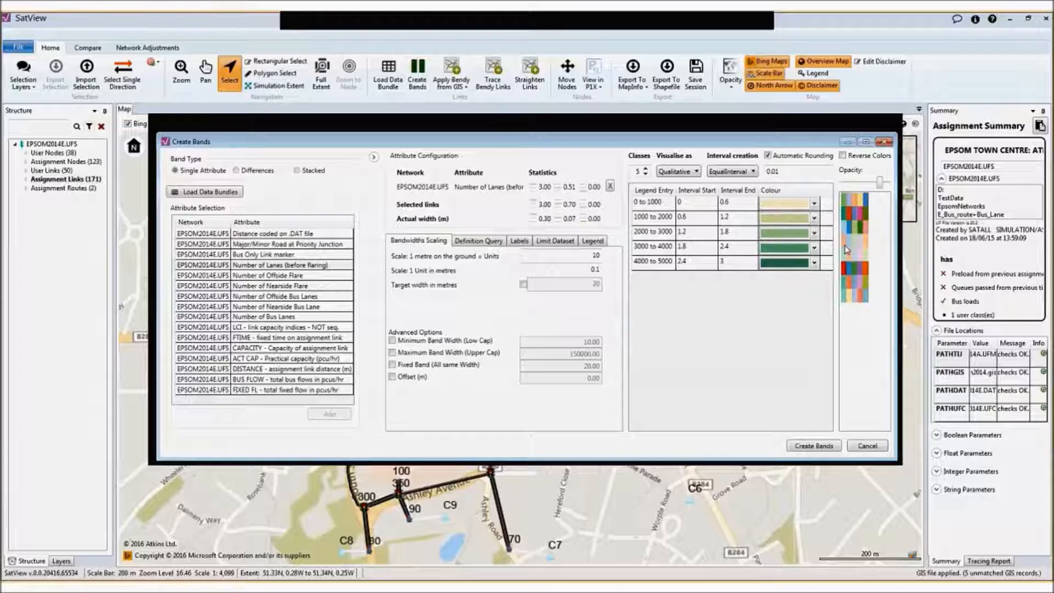
click(854, 226)
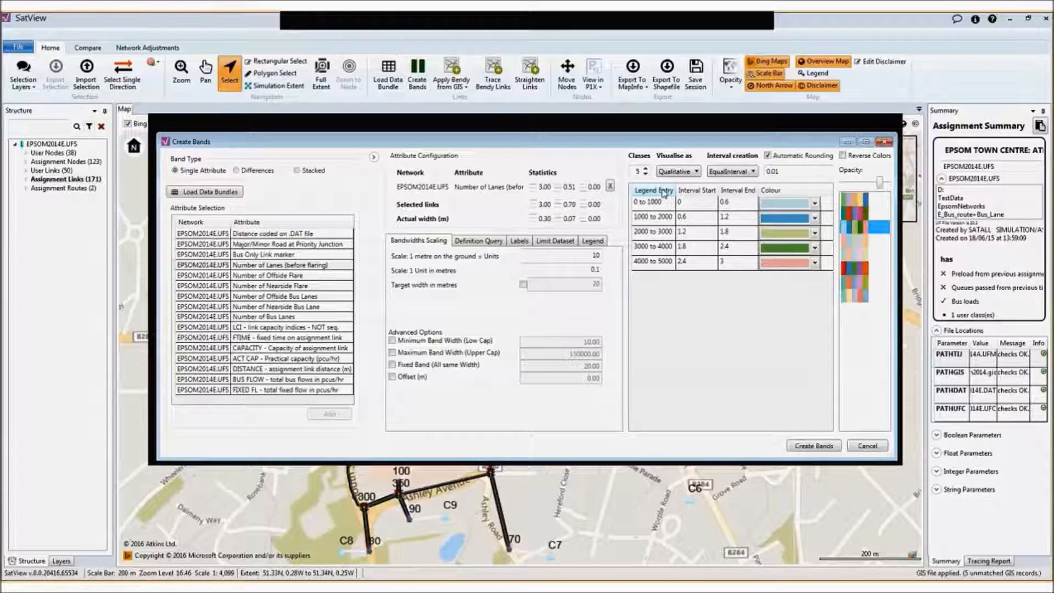
Step: Reduce the band legend to 3 classes, keeping the Qualitative visualisation
click(678, 171)
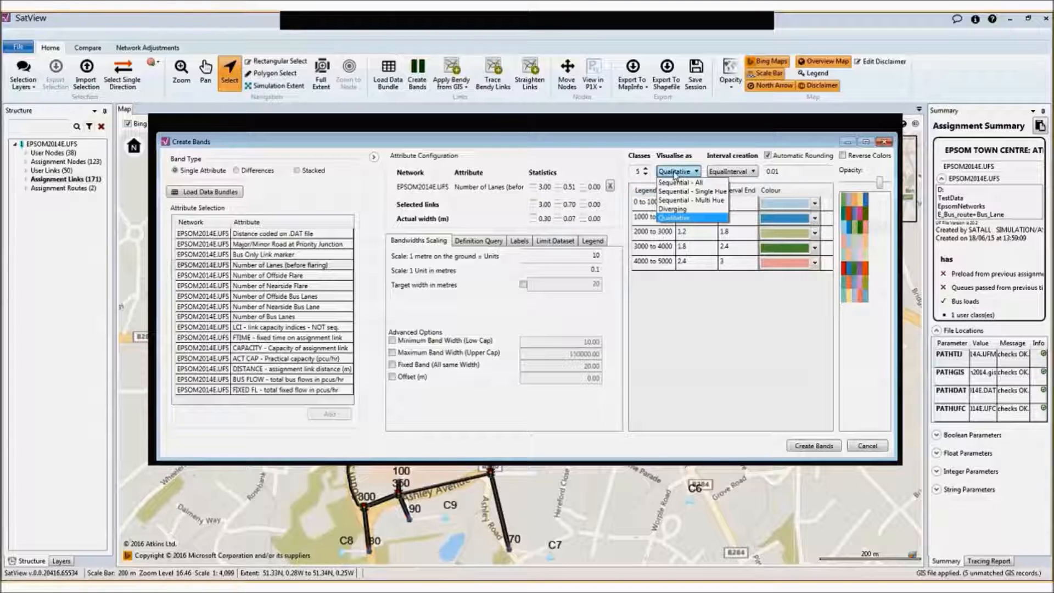
click(648, 173)
click(647, 170)
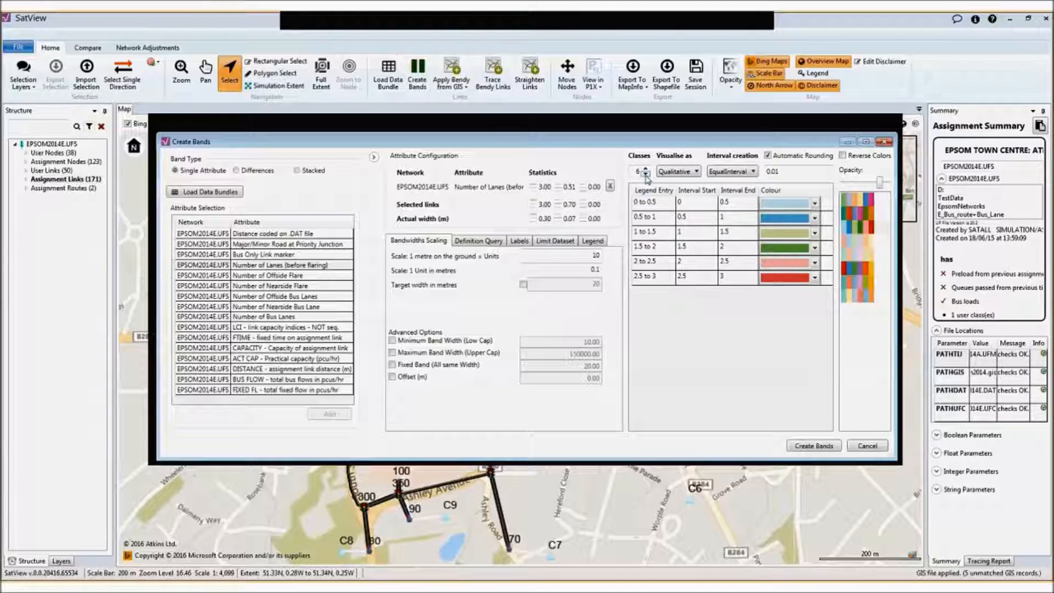
click(646, 173)
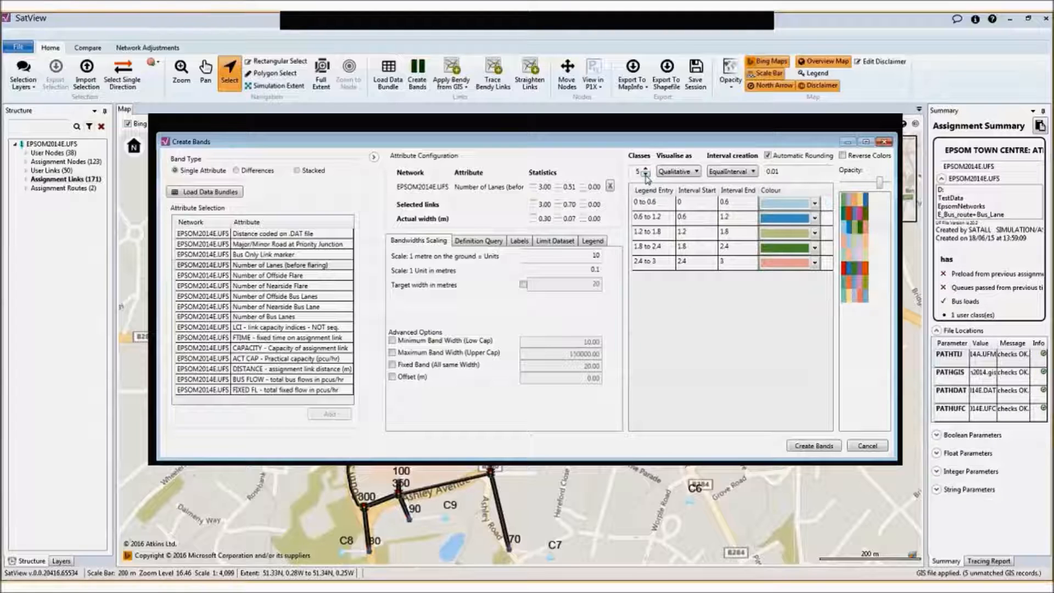
click(646, 174)
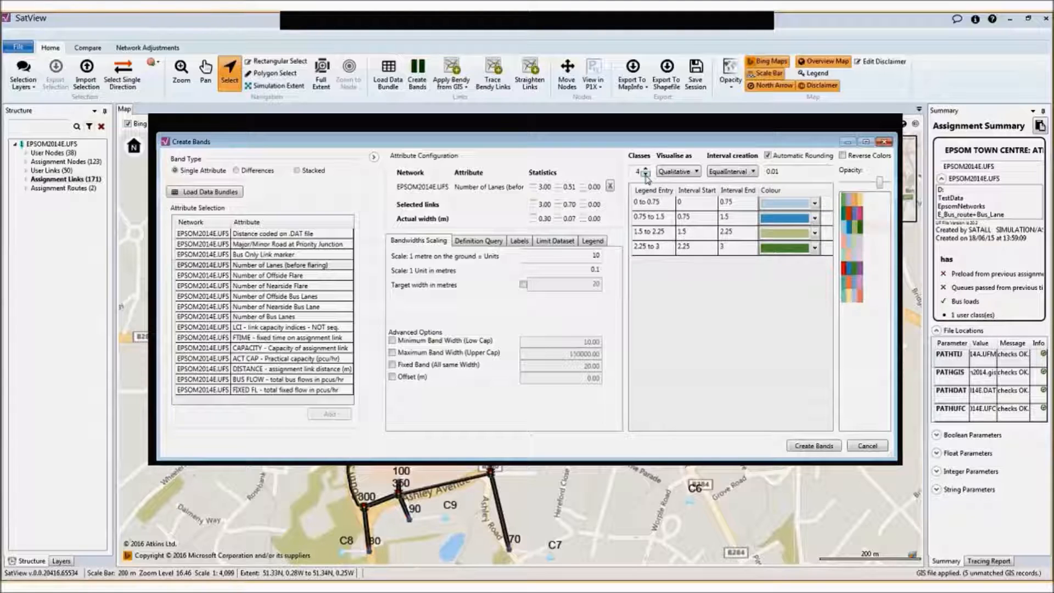
click(646, 174)
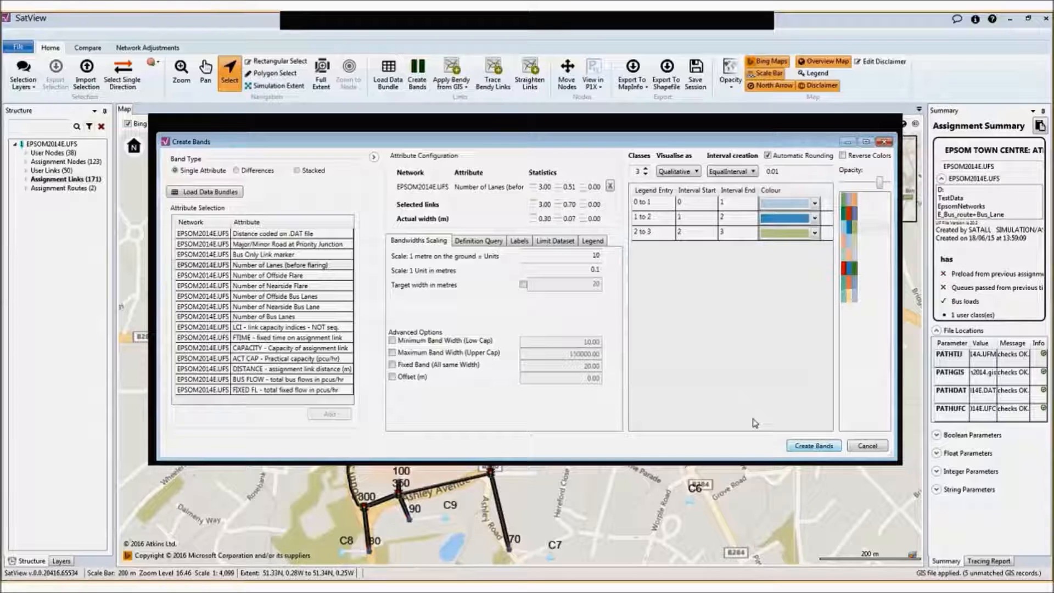
Step: Limit the band dataset to selected links only and create the Number of Lanes bands
click(556, 240)
click(399, 285)
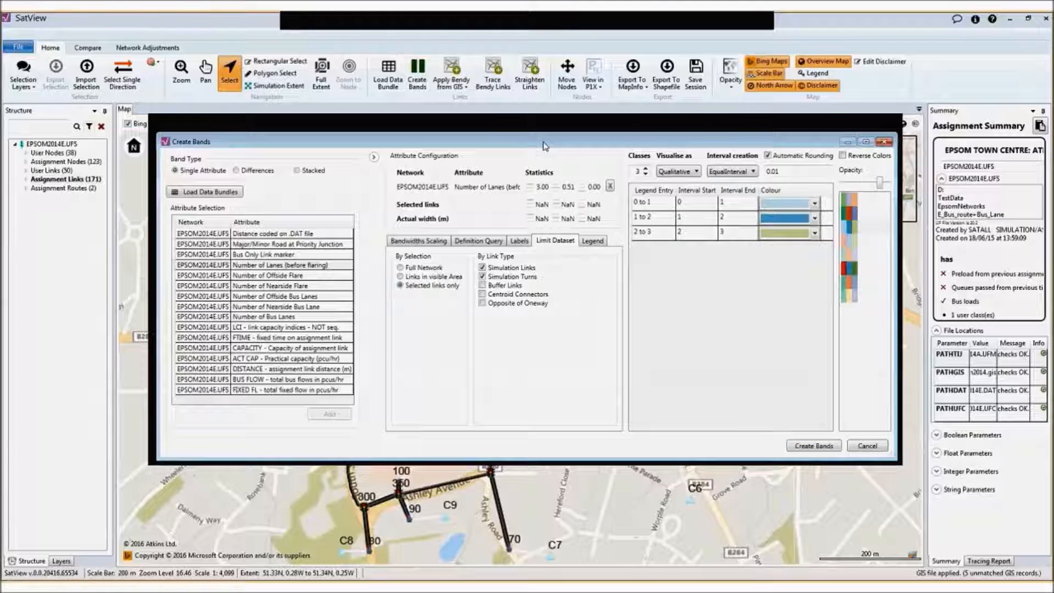
drag(546, 144, 547, 102)
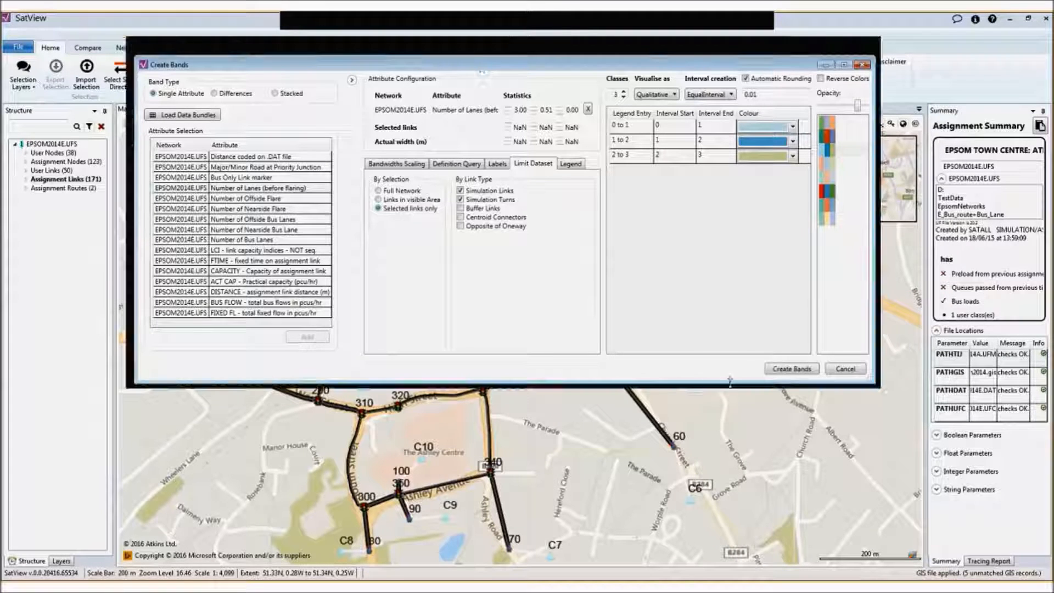
click(801, 369)
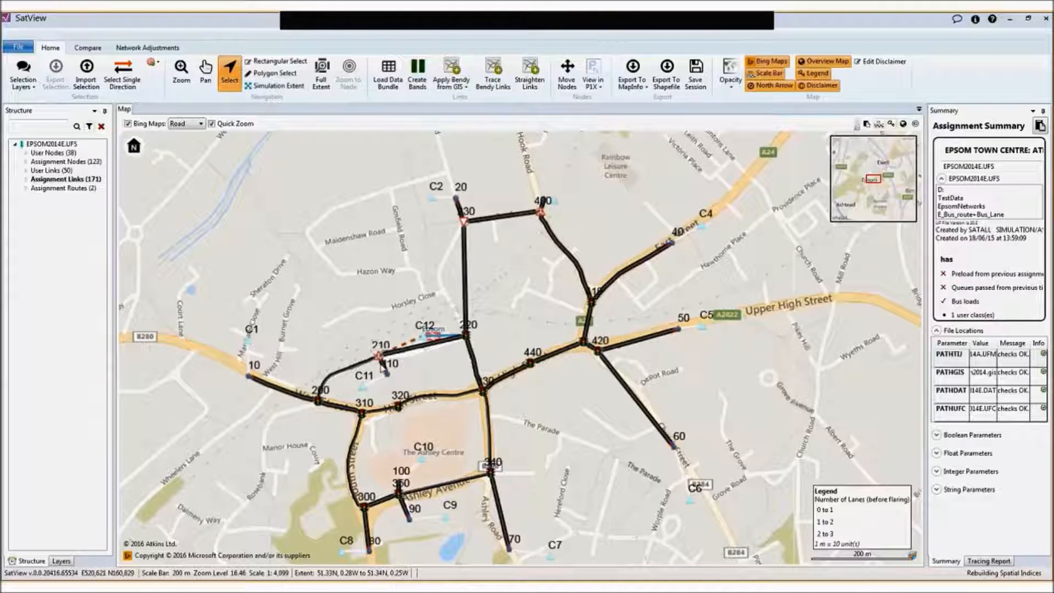
Step: Import the saved link selection from MySelectionWIthCC.csv in the E_Bus_route+Bus_Lane folder
click(88, 68)
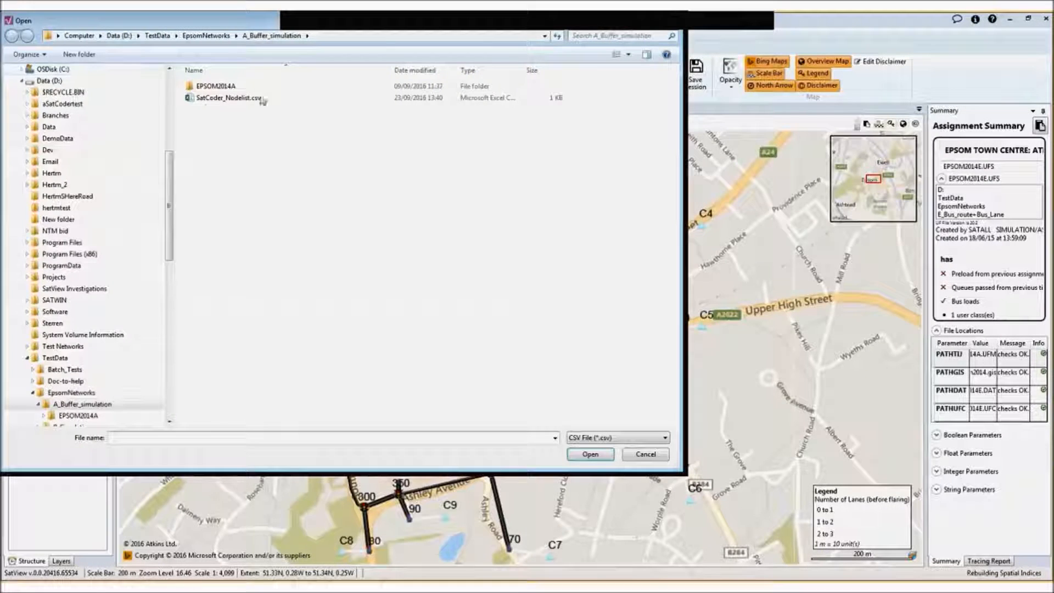
click(556, 440)
click(275, 450)
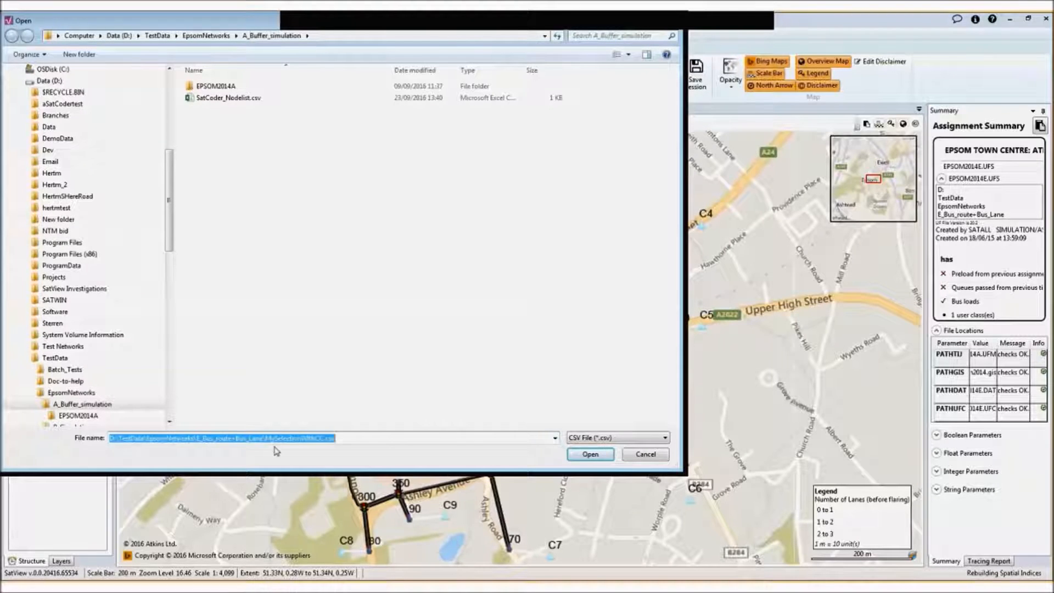
click(595, 457)
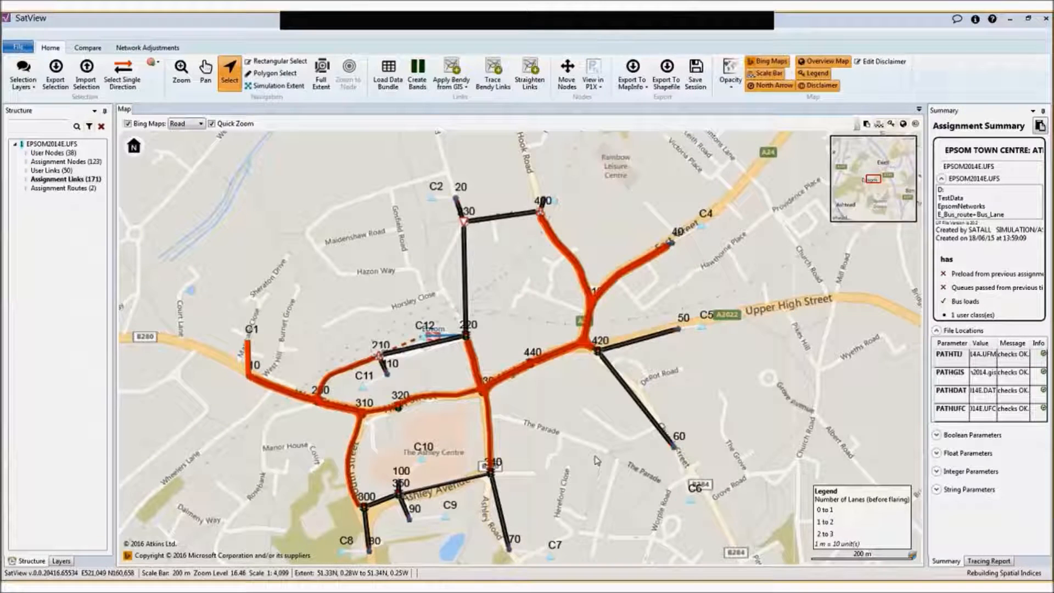
Step: Reopen the band setup, keep the dataset limited to selected links only, and show its bandwidth scaling settings
click(417, 77)
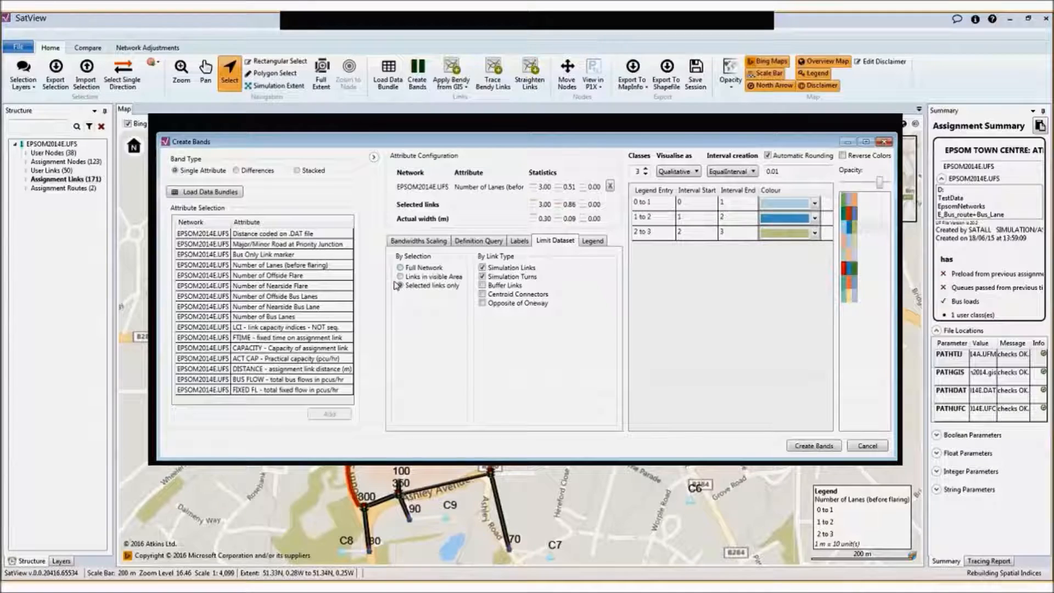
click(399, 285)
click(411, 242)
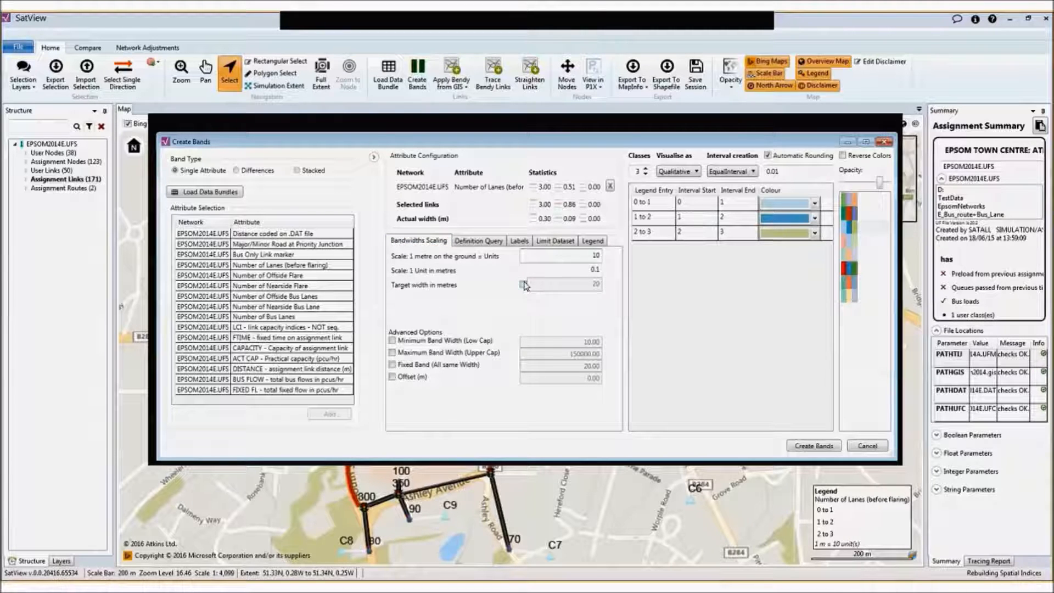
Step: Try a target band width of 10 metres, and switch the target width option off again
click(523, 285)
double_click(581, 283)
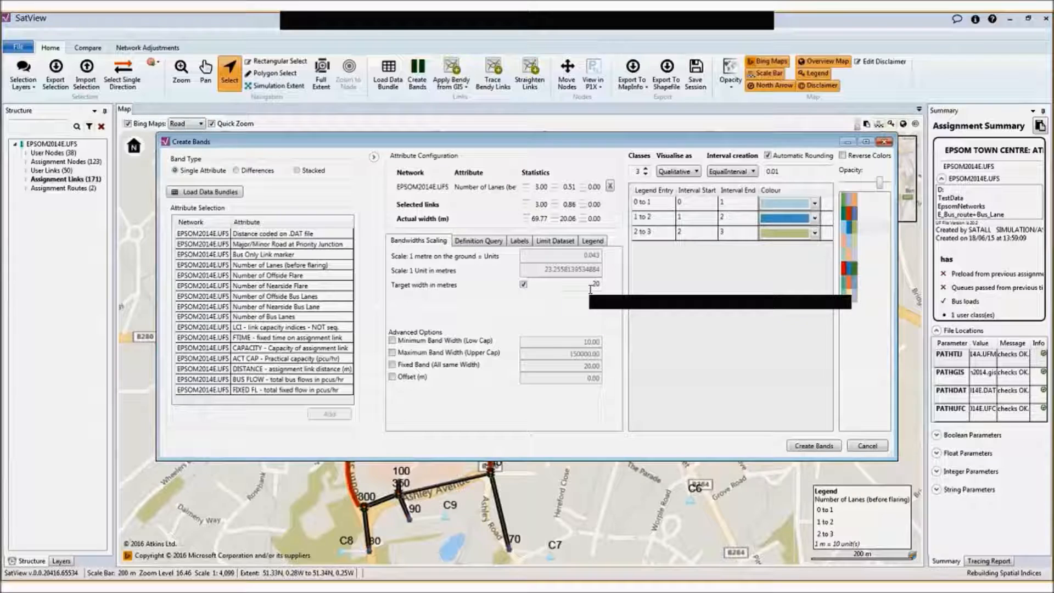
text(10)
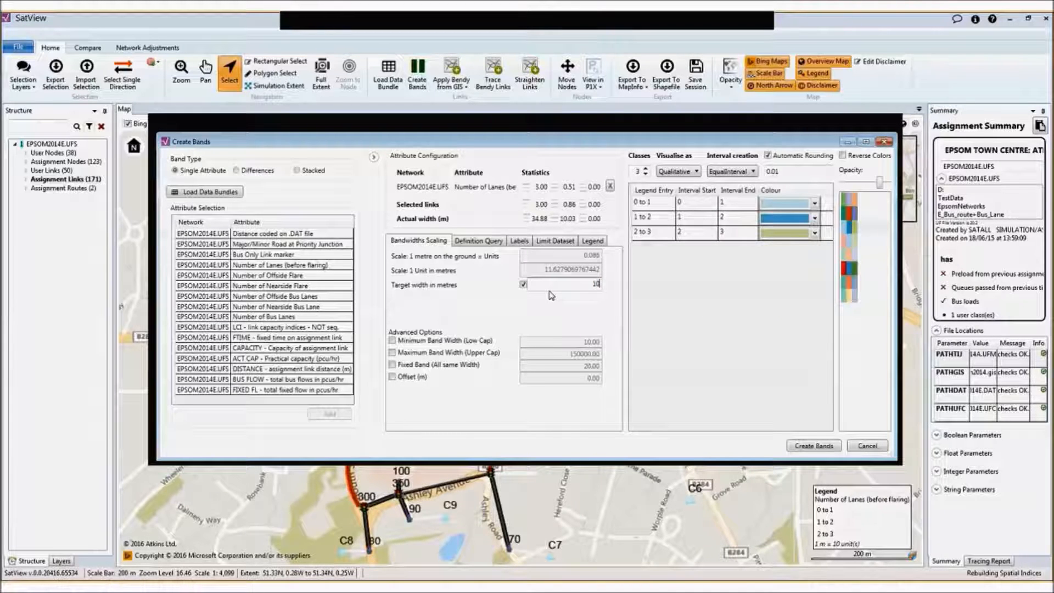
key(Tab)
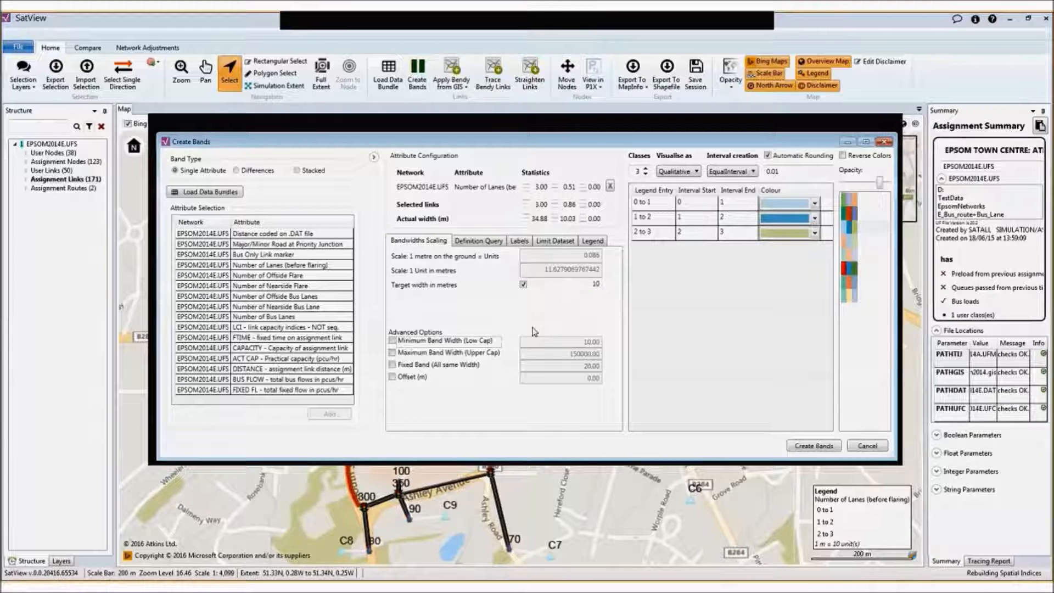
click(524, 284)
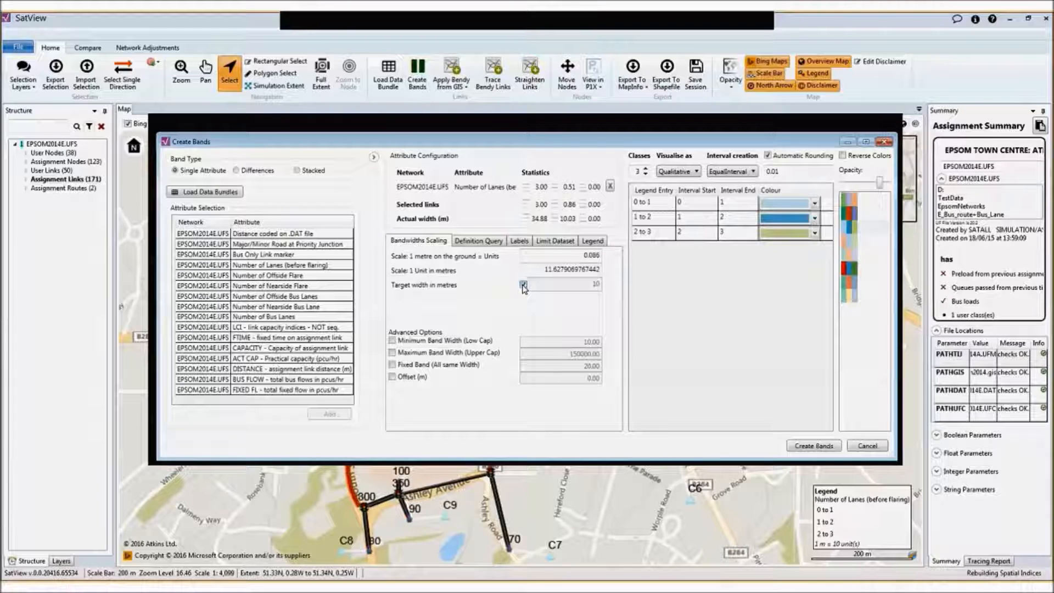
Step: Set the band scale to 0.1 units per metre on the ground and create the bands
drag(589, 257, 603, 259)
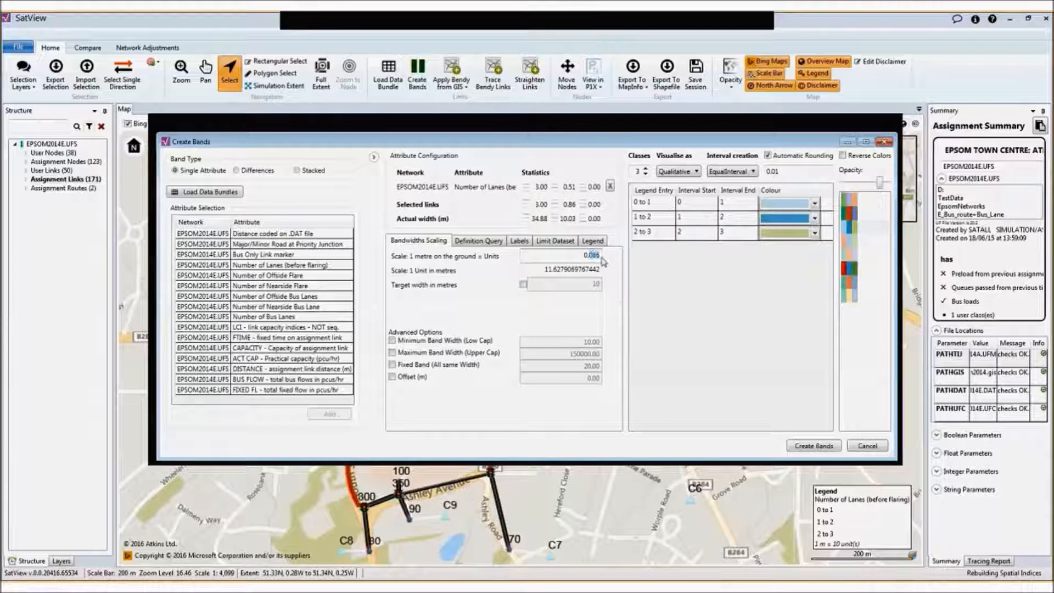
text(1)
click(572, 272)
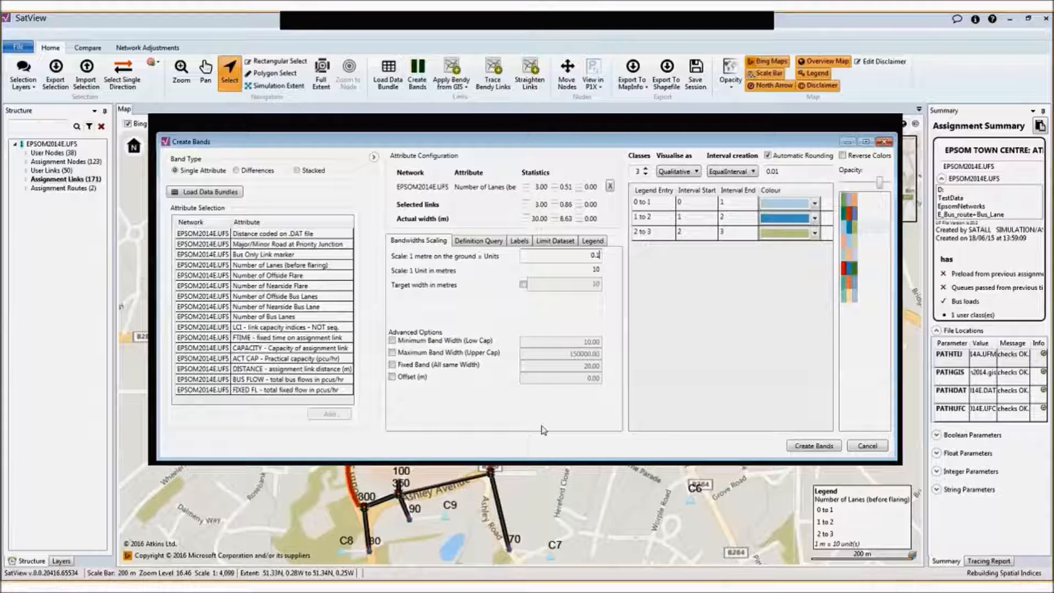
click(815, 446)
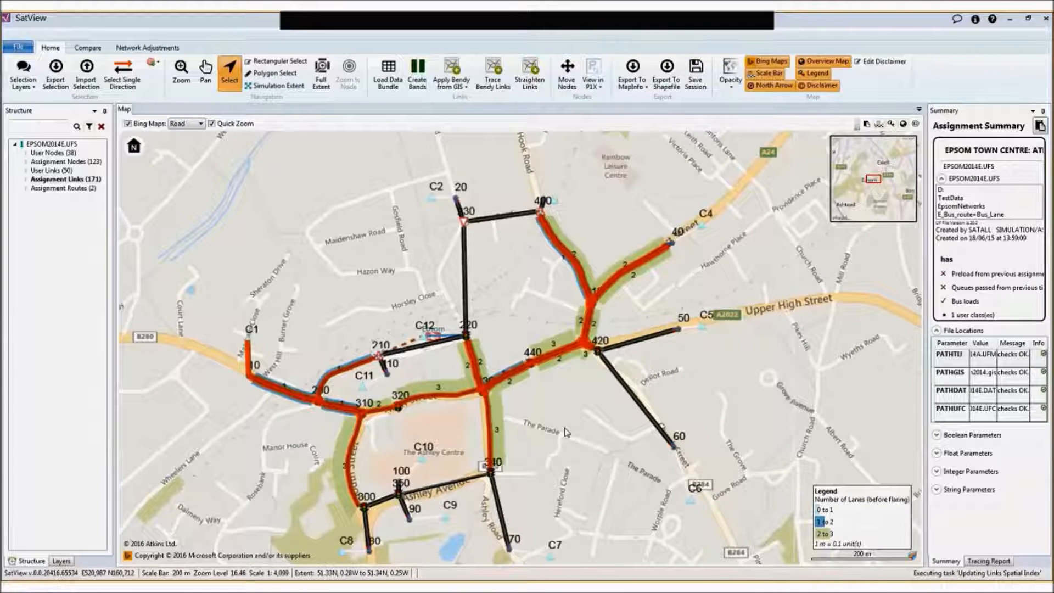
Step: From the selection export dialog, view MySelectionWIthCC.csv in Notepad and check the available save file types
click(65, 80)
click(346, 121)
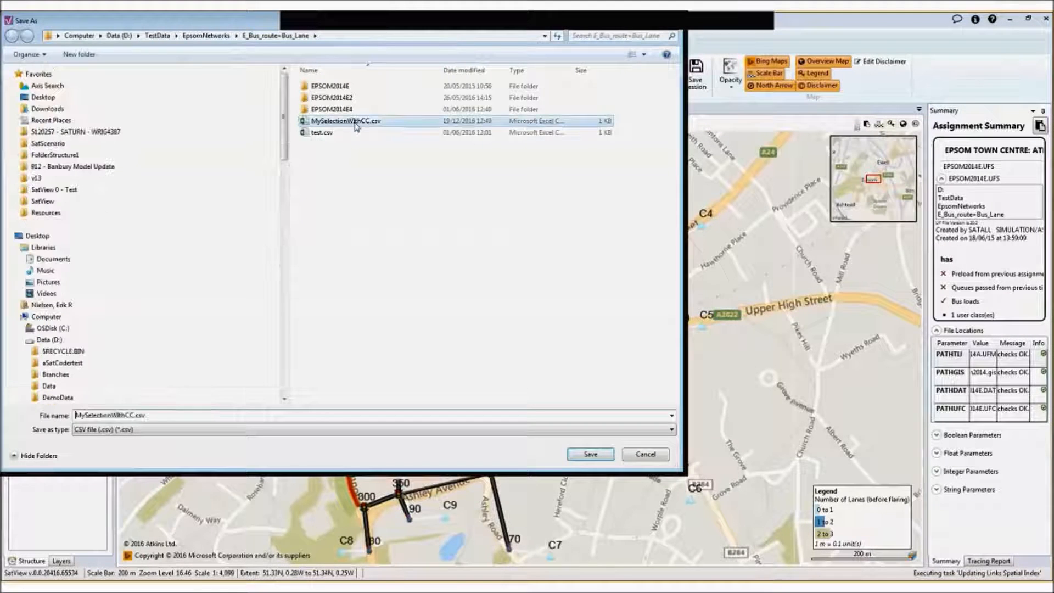
right_click(355, 123)
mouse_move(401, 183)
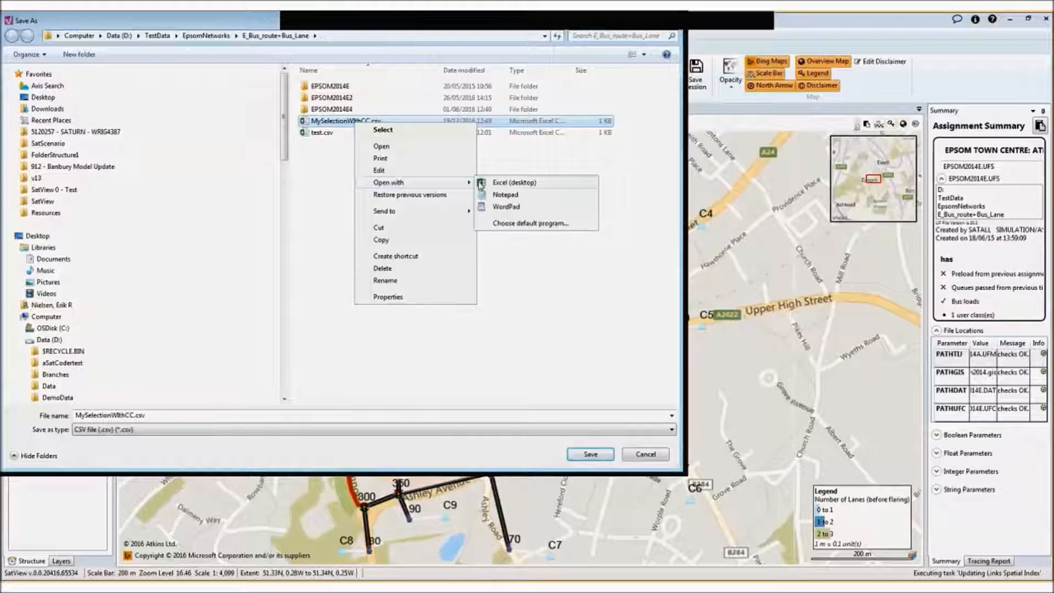
click(505, 195)
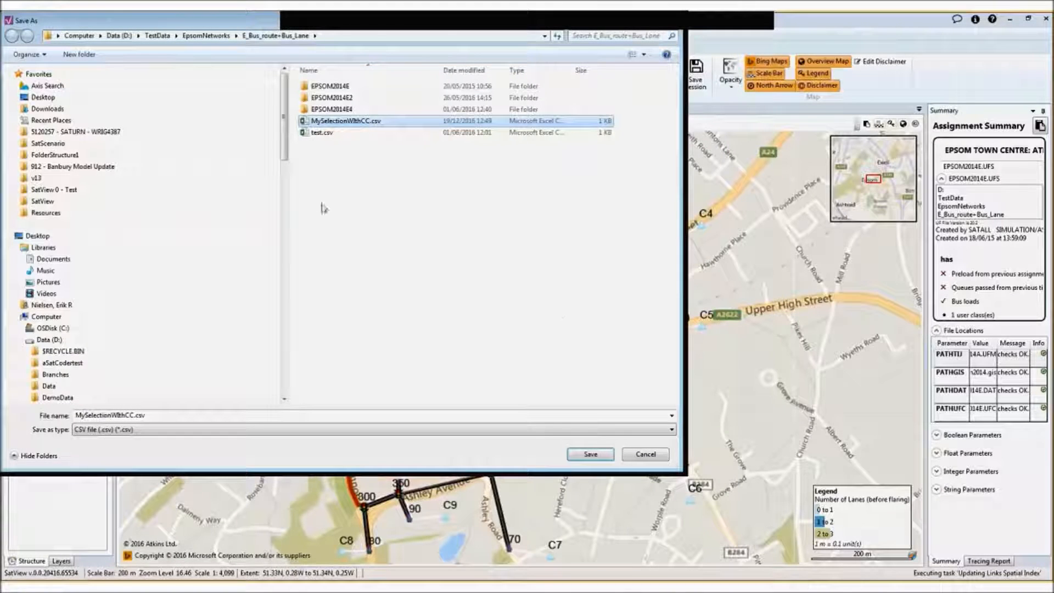
click(272, 429)
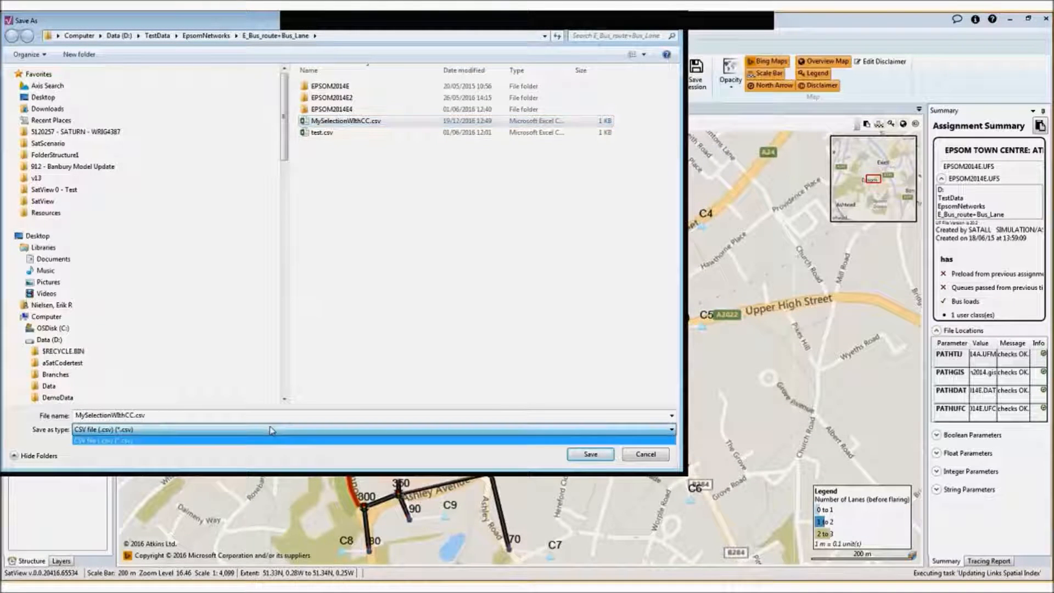
Step: List all file types in the export folder with the *.* filter and sort the files by newest modification date
click(384, 217)
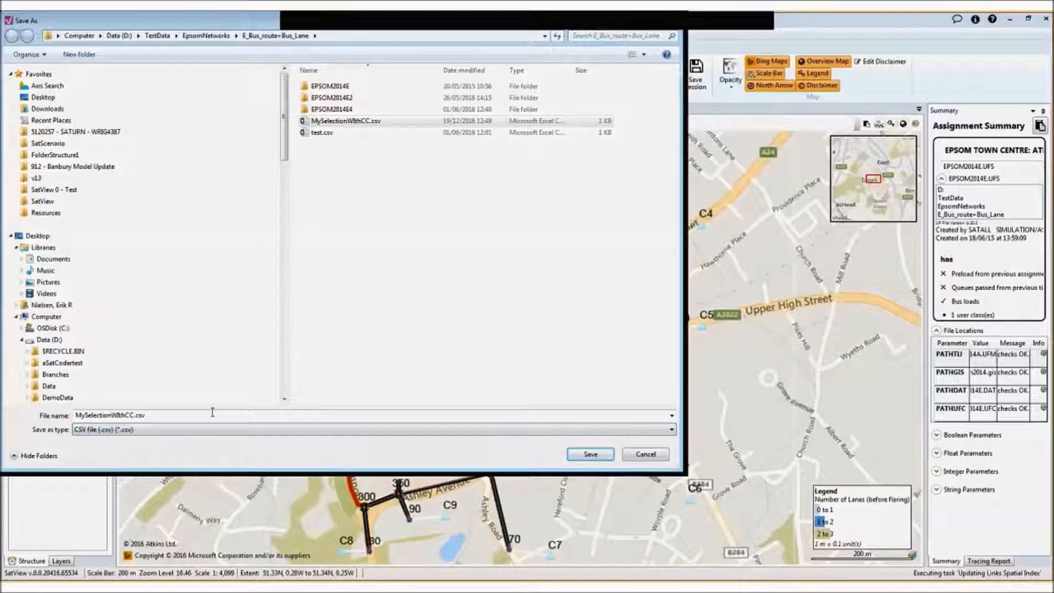
click(213, 414)
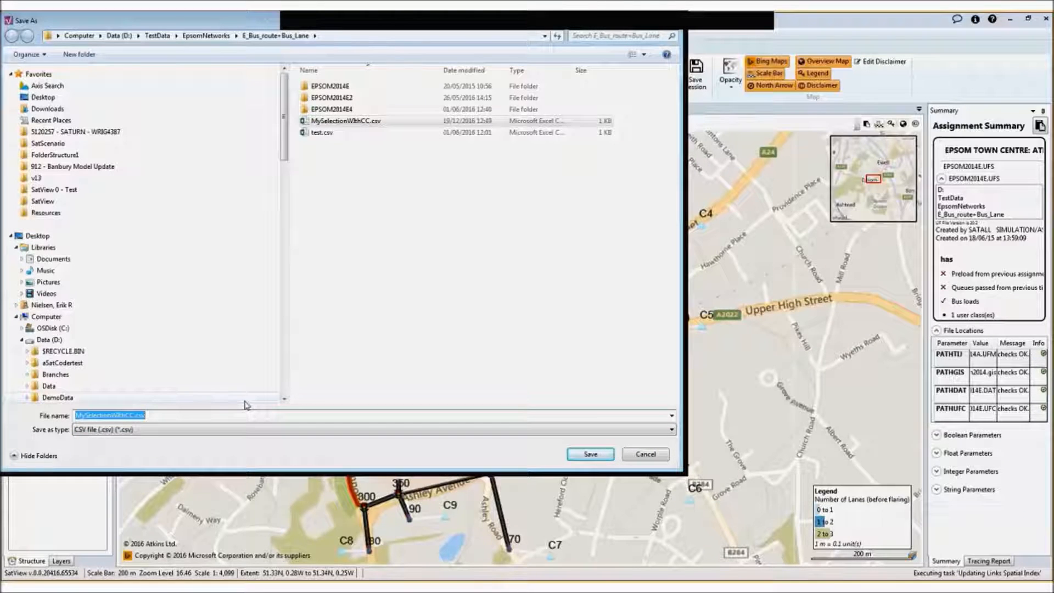
text(*>)
text(*)
key(Return)
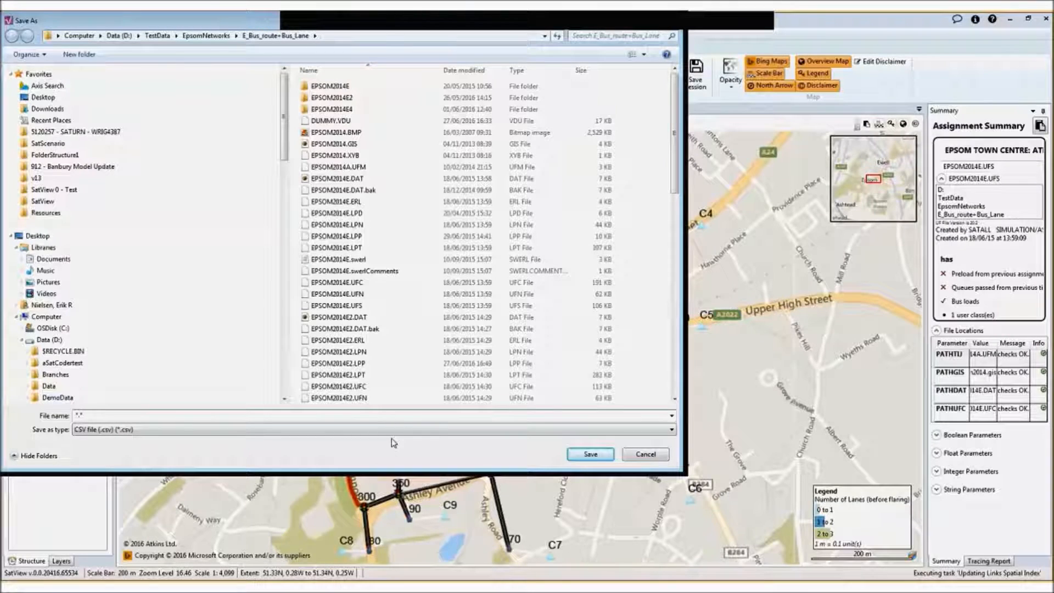
click(466, 70)
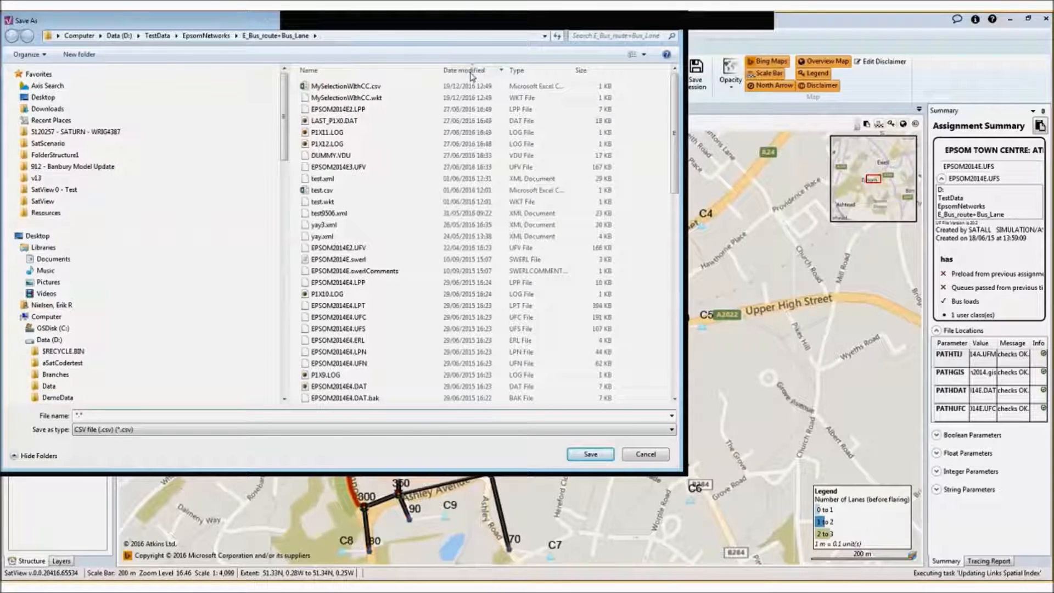
Step: Open MySelectionWIthCC.wkt to examine its contents, and close the selection export dialog without saving
click(371, 101)
right_click(362, 99)
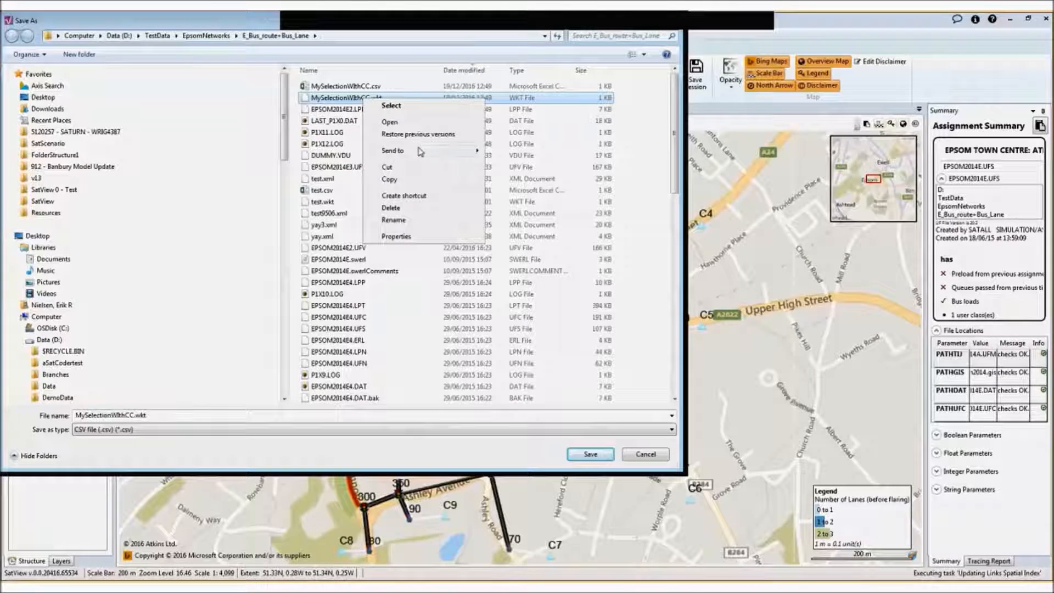
click(390, 123)
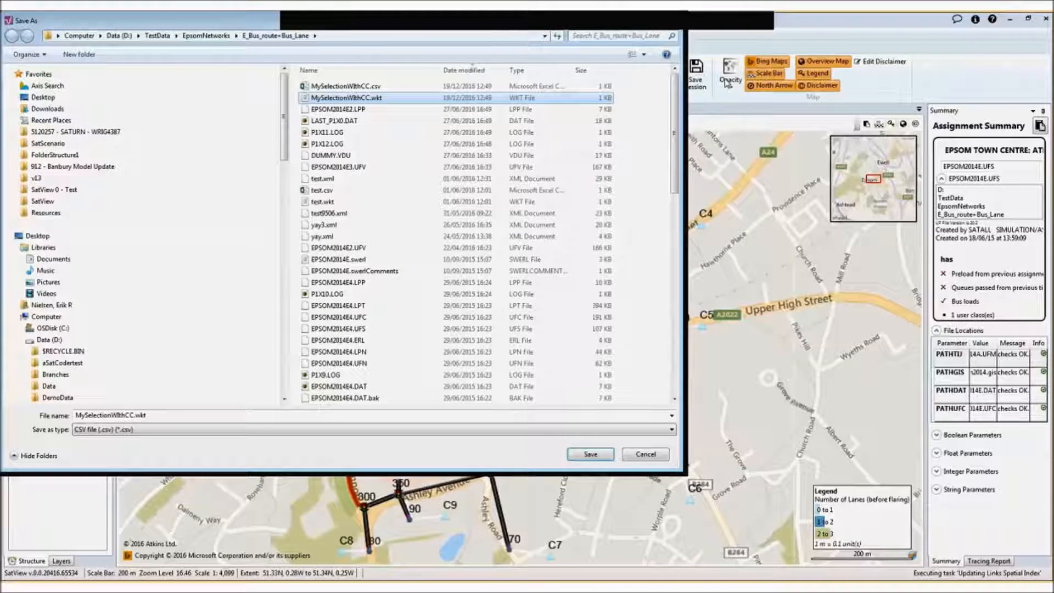
click(639, 457)
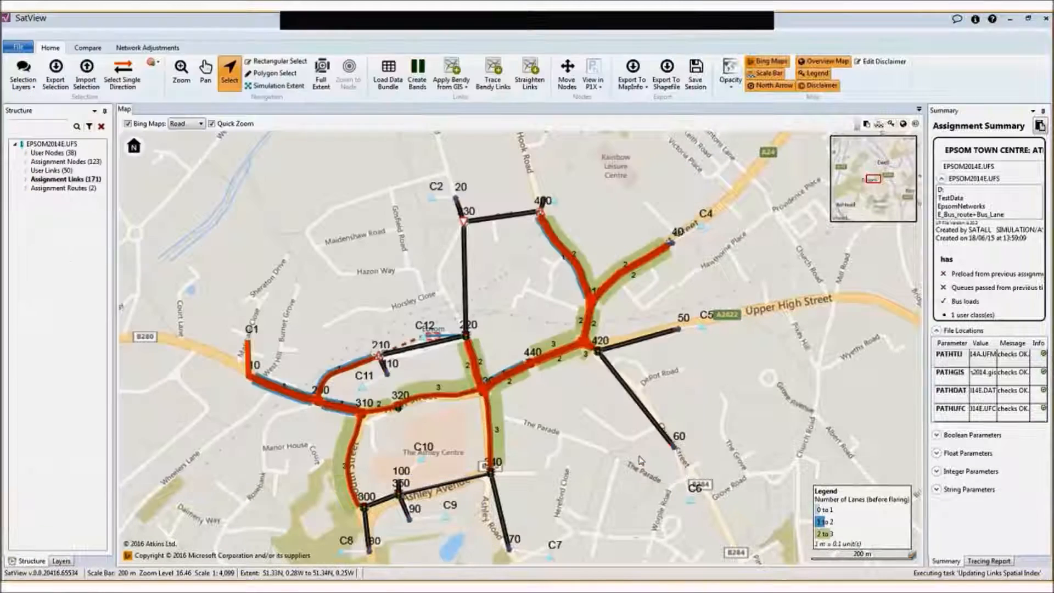
Step: Import the link selection from MySelectionWIthCC.wkt, using the WKT file type
click(84, 80)
click(574, 438)
click(588, 445)
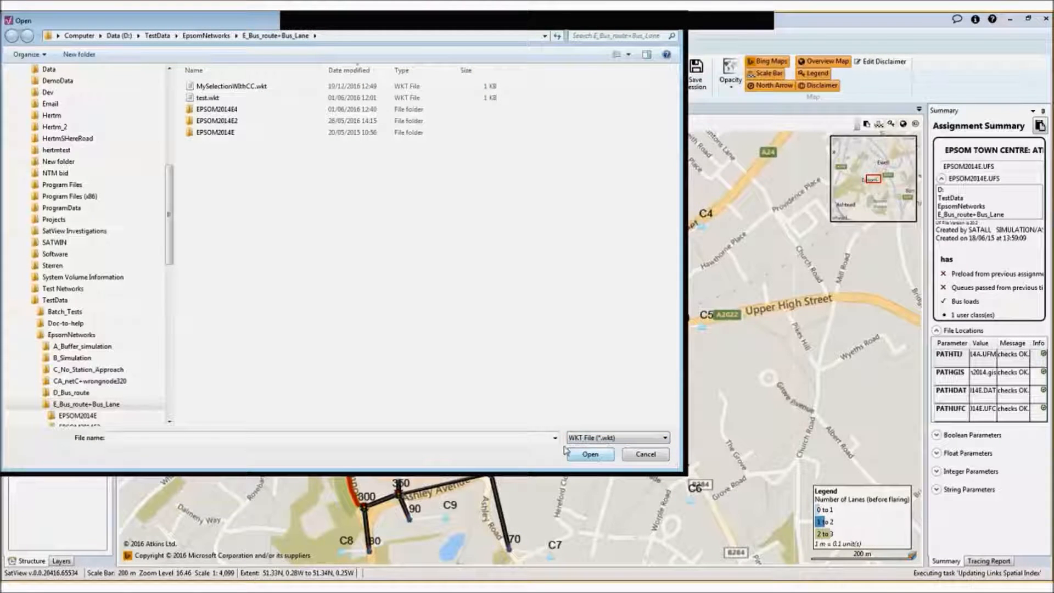
click(230, 86)
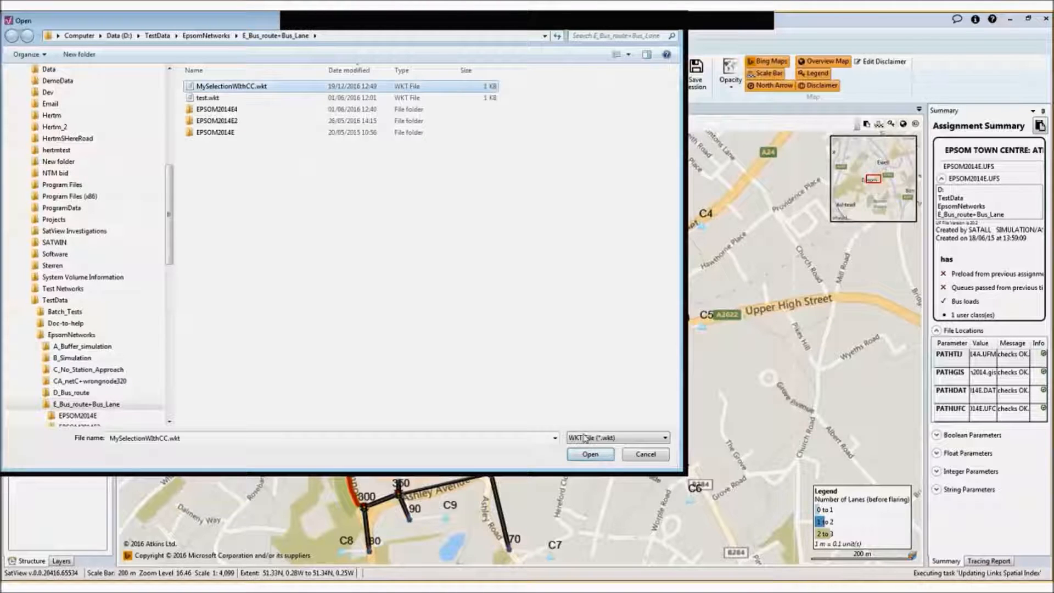
click(587, 455)
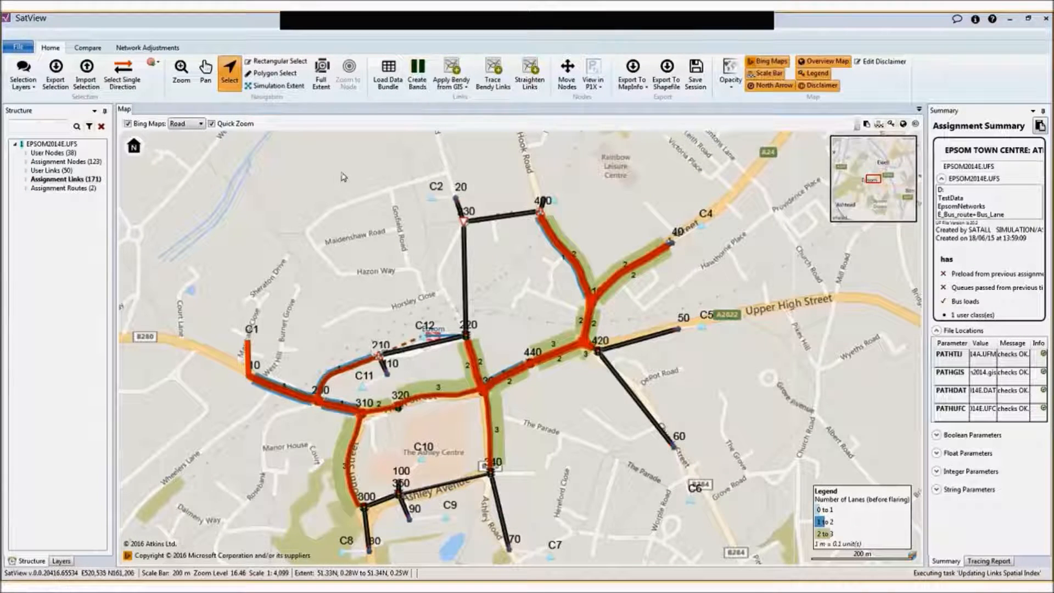
Step: Clear the current link selection on the map and reimport it from the WKT file MySelectionWIthCC.wkt
click(237, 225)
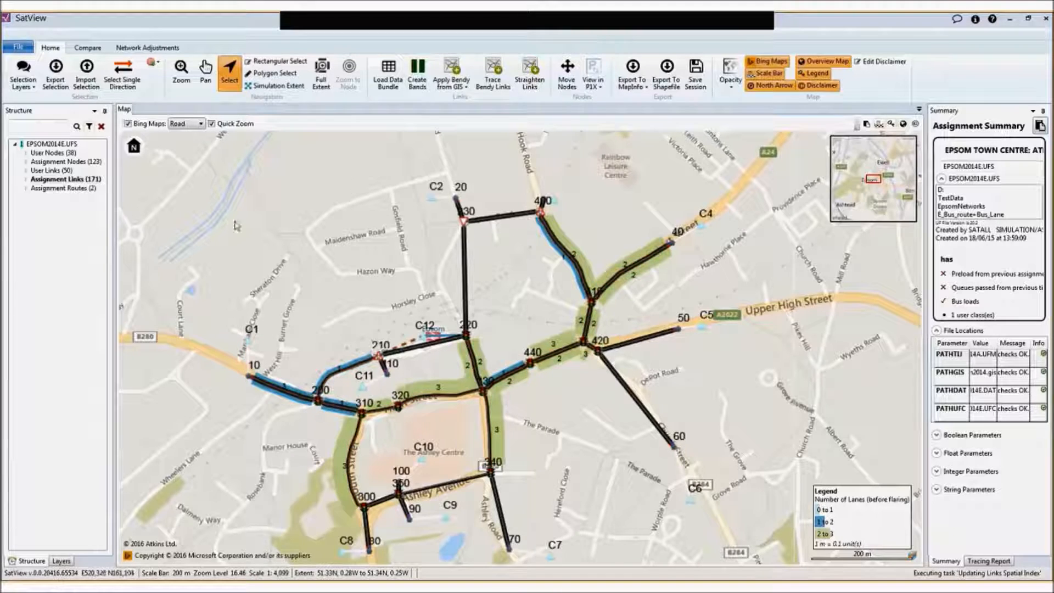
click(85, 70)
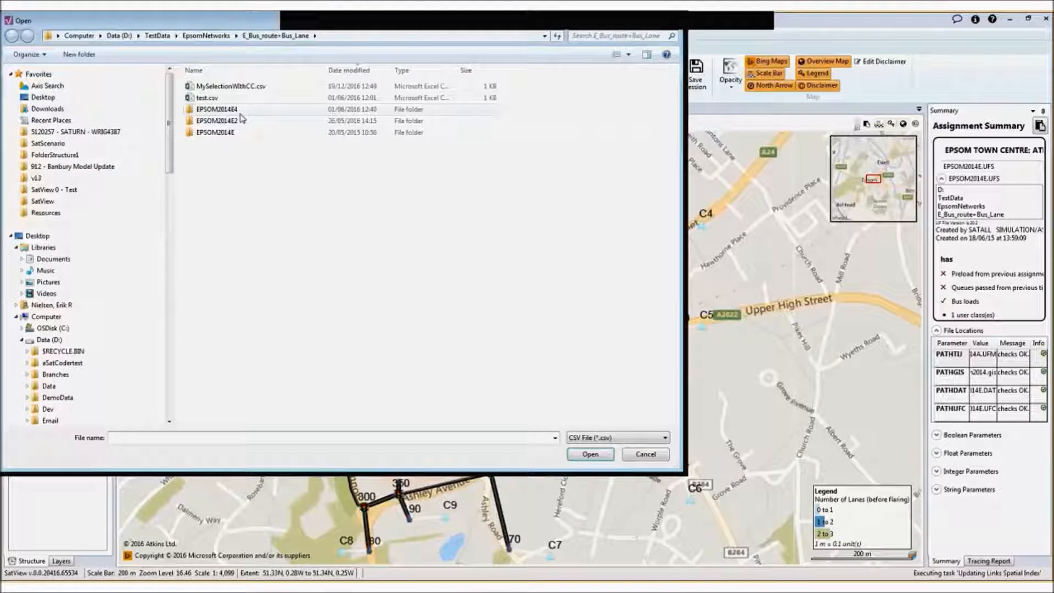
click(609, 443)
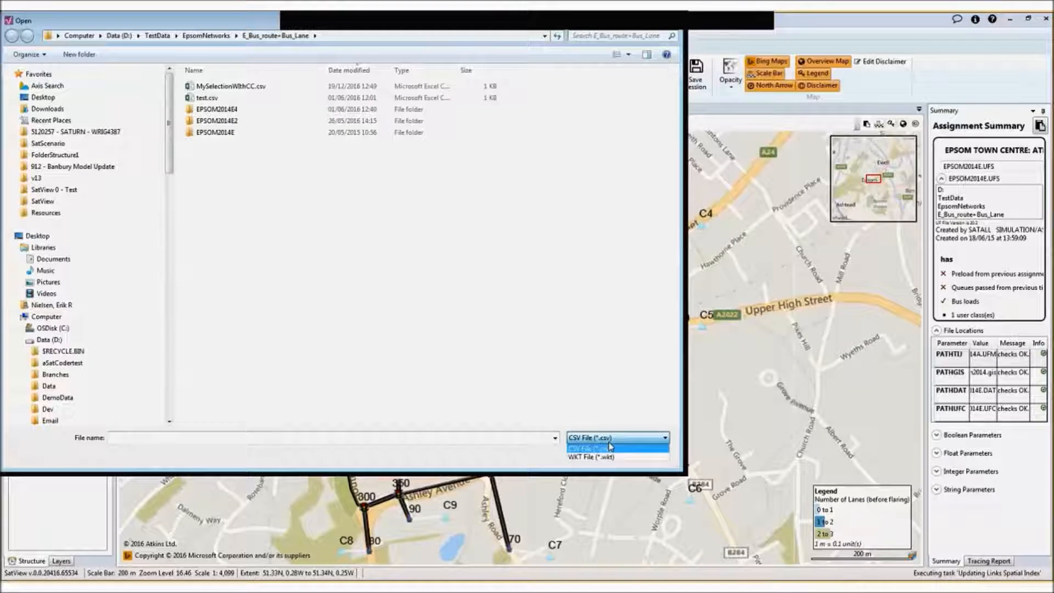
click(615, 459)
double_click(248, 88)
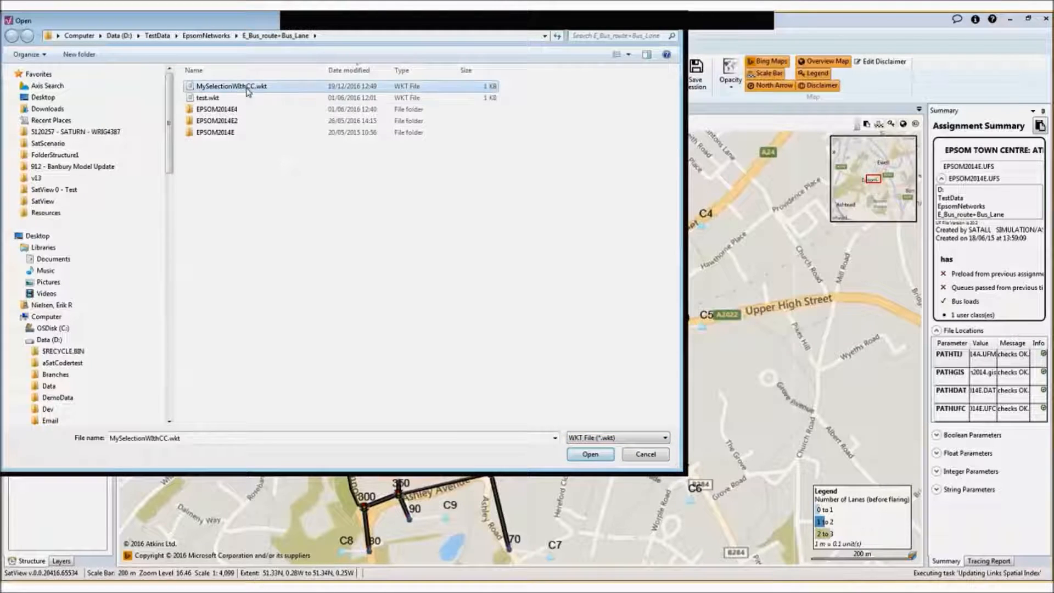